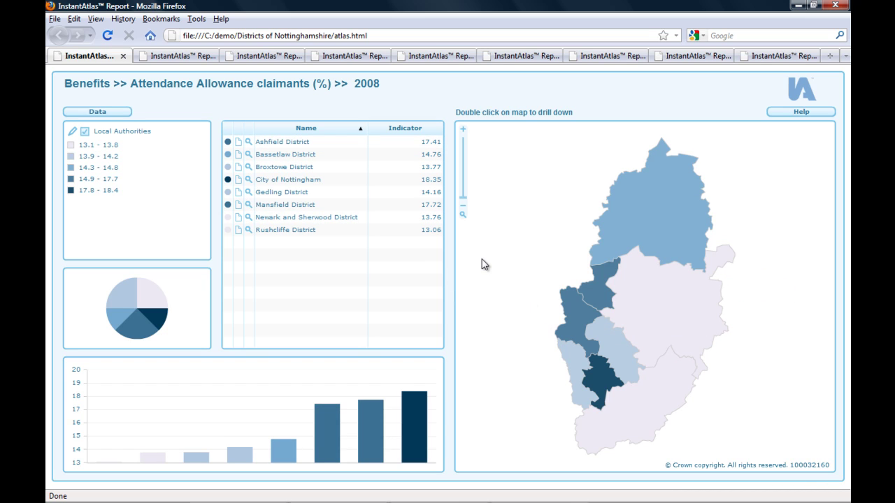
Look through the ward-level reports, including Bassetlaw and Newark and Sherwood, and return to the Districts of Nottinghamshire report.
{"action": "left_click", "coordinate": [170, 60]}
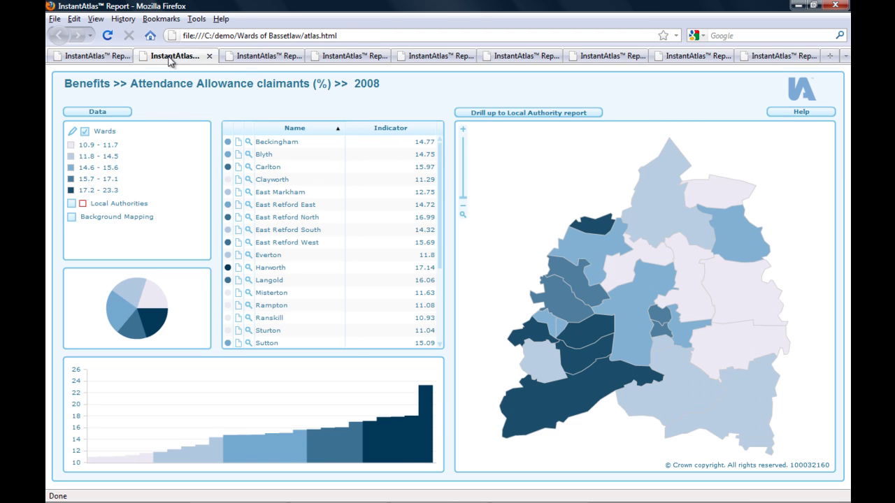
{"action": "left_click", "coordinate": [272, 61]}
{"action": "left_click", "coordinate": [349, 58]}
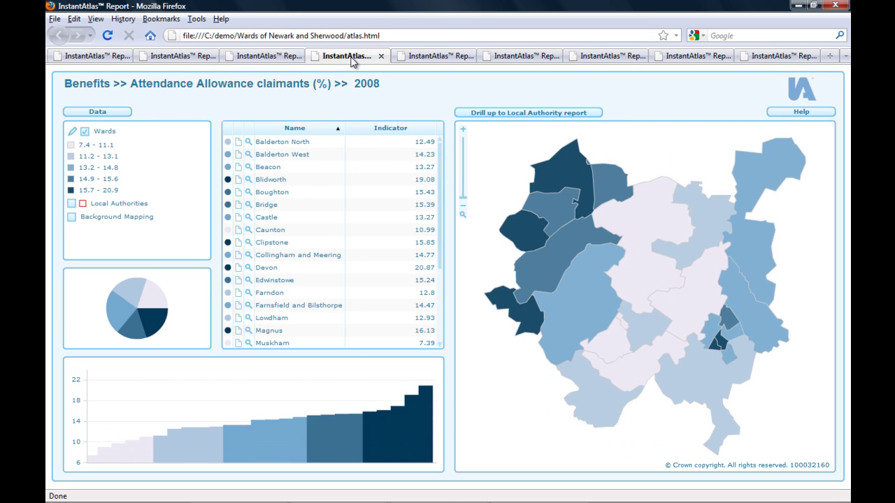
{"action": "left_click", "coordinate": [99, 60]}
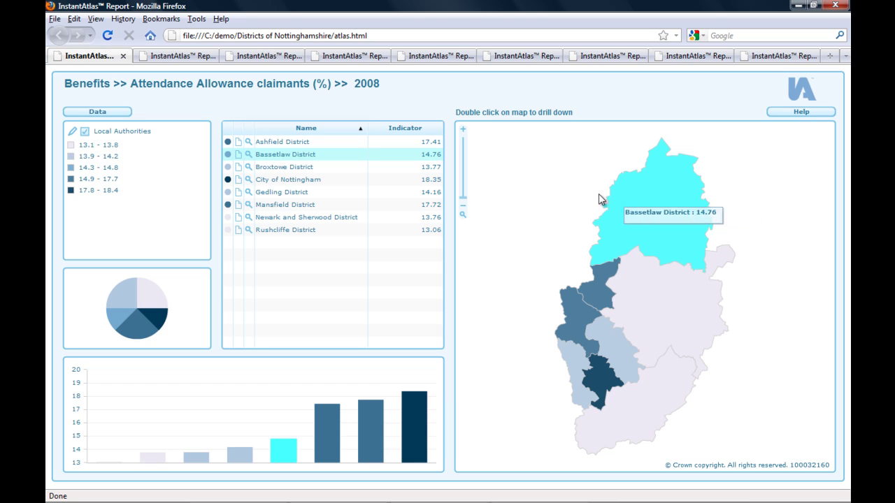
{"action": "mouse_move", "coordinate": [370, 205]}
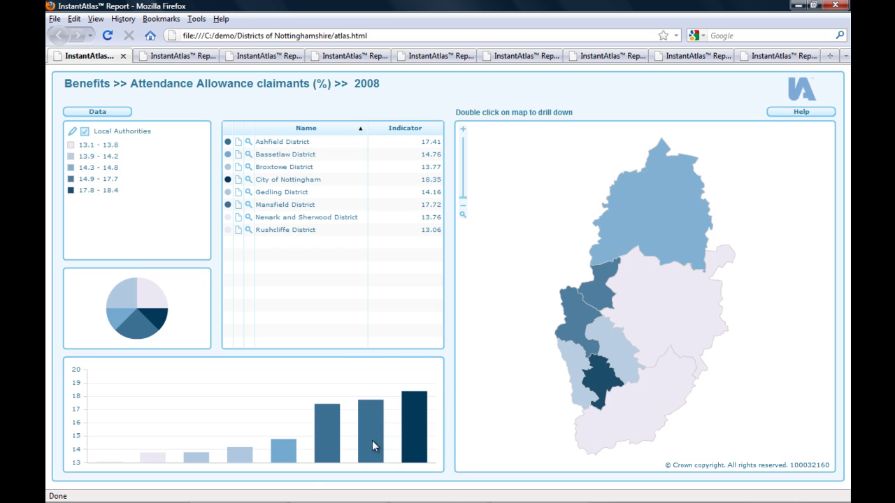
Switch to the demo folder in Windows Explorer and move all eight Wards folders into the Districts of Nottinghamshire folder.
{"action": "left_click", "coordinate": [235, 497]}
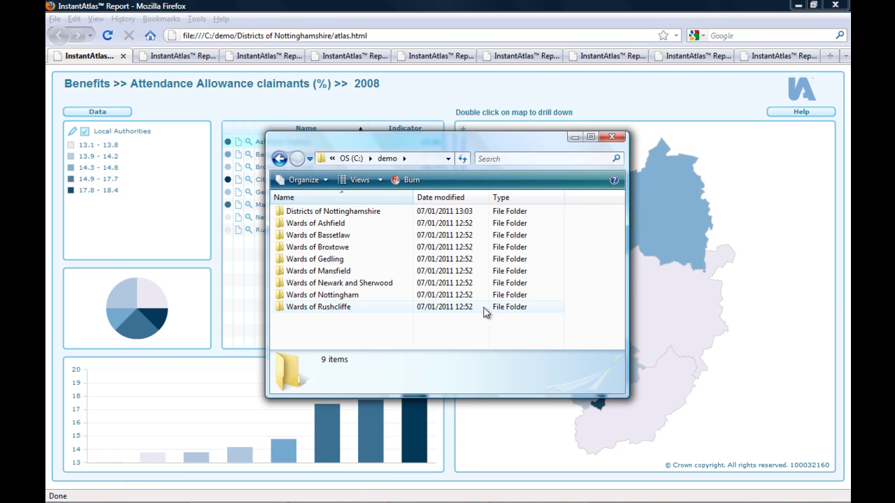
{"action": "left_click", "coordinate": [362, 216]}
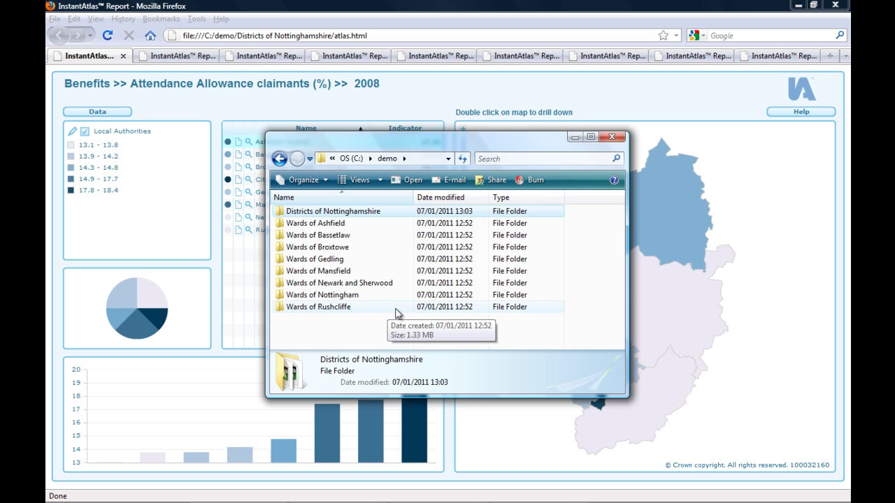
{"action": "left_click", "coordinate": [360, 309]}
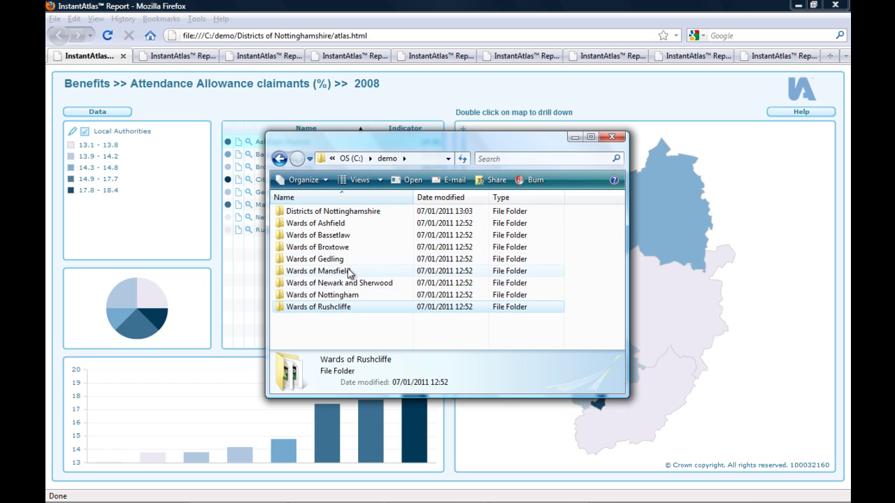
{"action": "left_click", "coordinate": [334, 223], "text": "shift"}
{"action": "left_click_drag", "start_coordinate": [334, 264], "coordinate": [334, 216]}
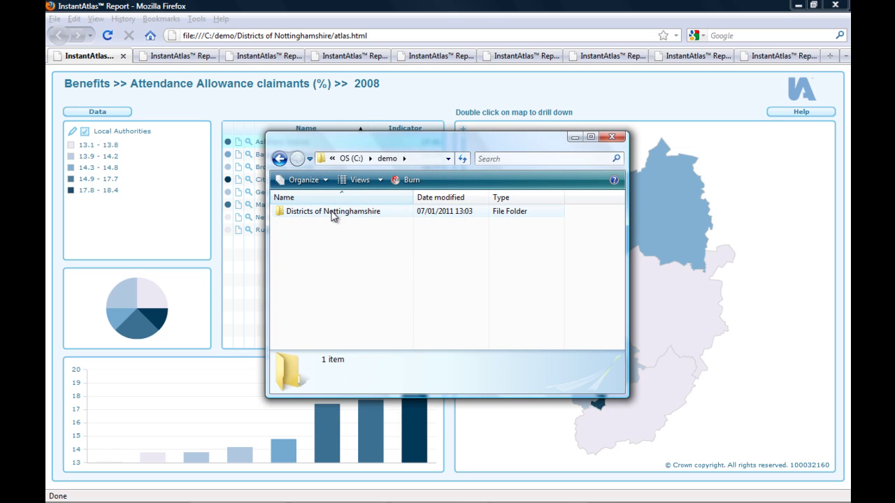
Open geographies.csv from the Districts of Nottinghamshire folder in Excel, enlarging the folder window to reach the file.
{"action": "double_click", "coordinate": [333, 213]}
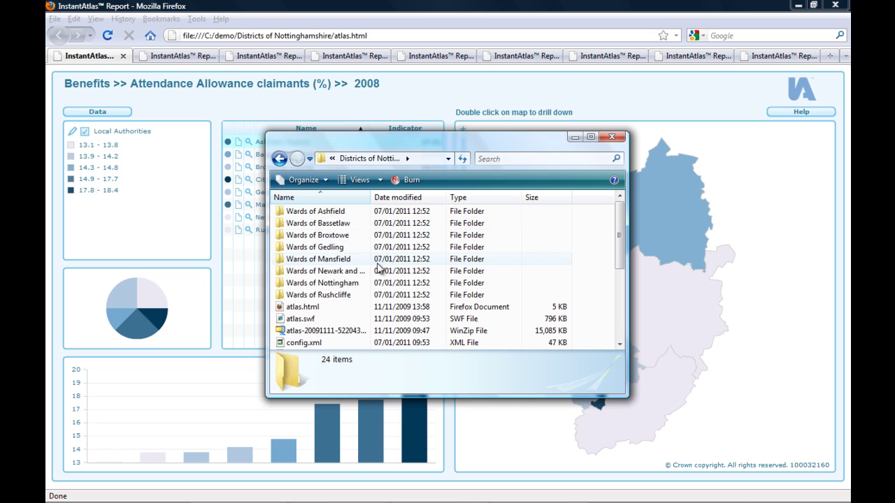
{"action": "left_click_drag", "start_coordinate": [380, 398], "coordinate": [379, 479]}
{"action": "double_click", "coordinate": [334, 406]}
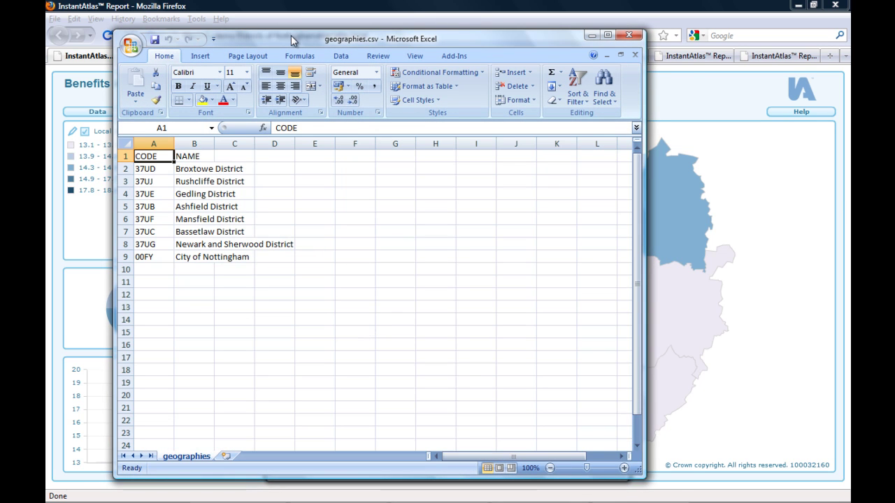
Arrange the geographies.csv workbook and the Districts of Nottinghamshire folder window side by side, shrinking the workbook window.
{"action": "left_click_drag", "start_coordinate": [290, 34], "coordinate": [500, 50]}
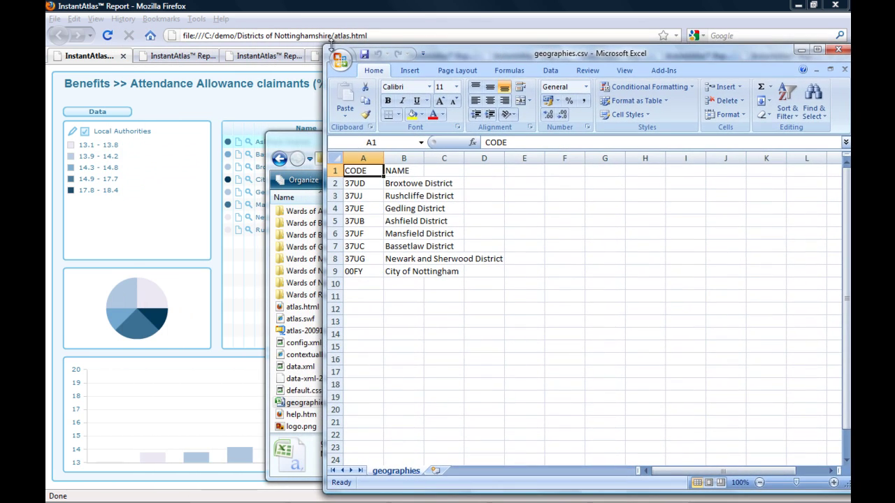
{"action": "left_click_drag", "start_coordinate": [331, 42], "coordinate": [534, 144]}
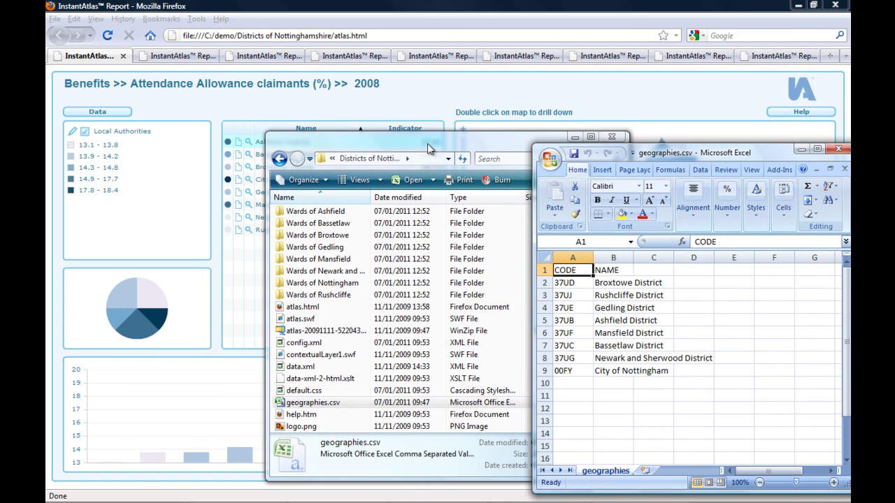
{"action": "left_click_drag", "start_coordinate": [428, 148], "coordinate": [294, 82]}
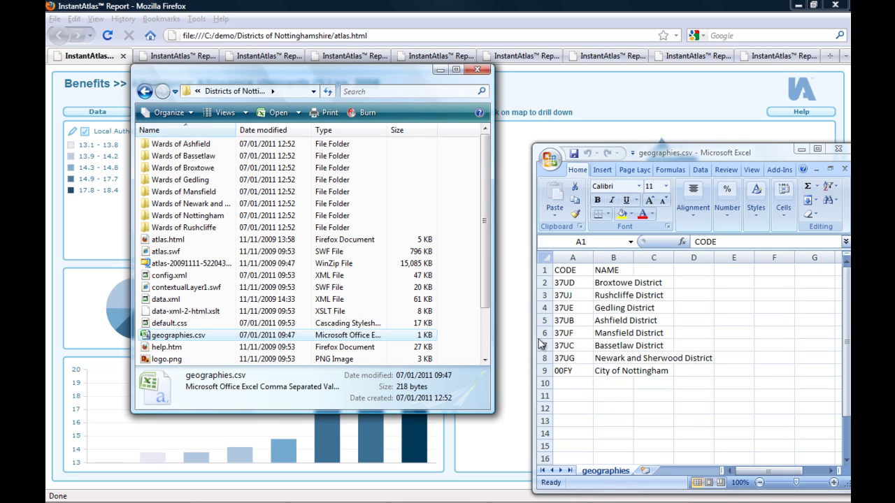
Rename the Wards of Broxtowe folder to its district code 37UD, copied from geographies.csv.
{"action": "left_click", "coordinate": [571, 283]}
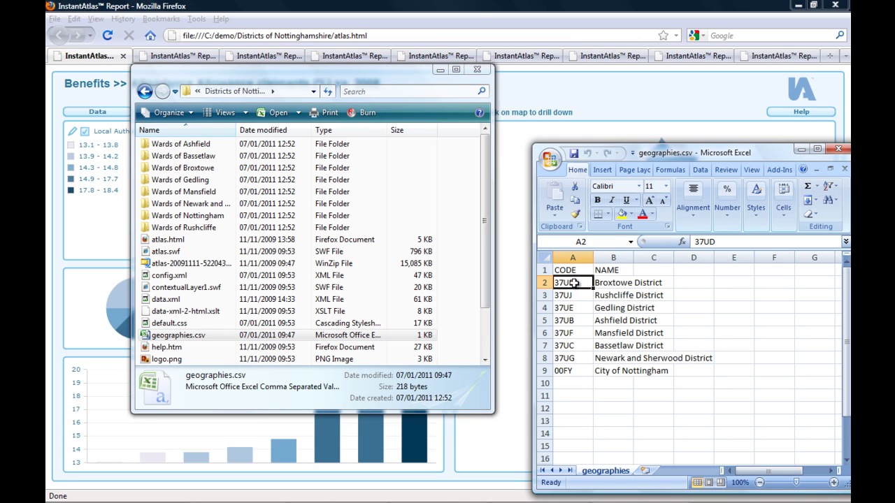
{"action": "double_click", "coordinate": [578, 282]}
{"action": "left_click_drag", "start_coordinate": [578, 282], "coordinate": [487, 274]}
{"action": "key", "text": "ctrl+c"}
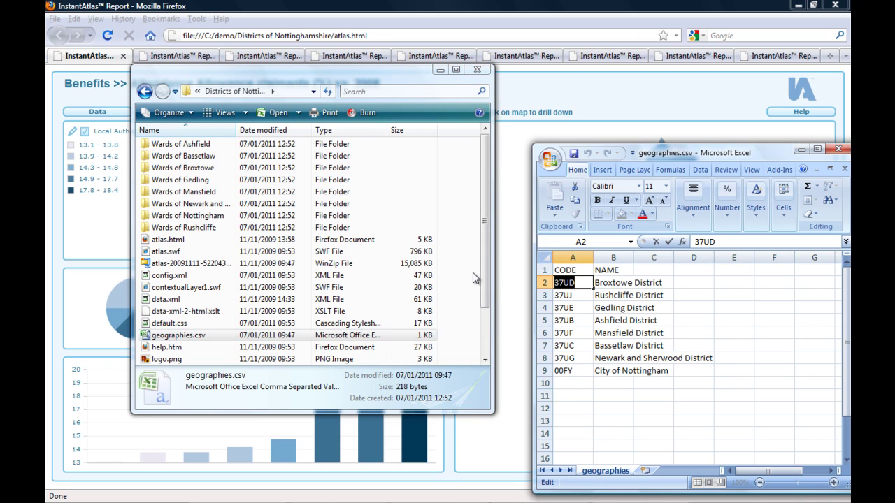
{"action": "left_click", "coordinate": [166, 169]}
{"action": "left_click", "coordinate": [168, 171]}
{"action": "key", "text": "ctrl+v"}
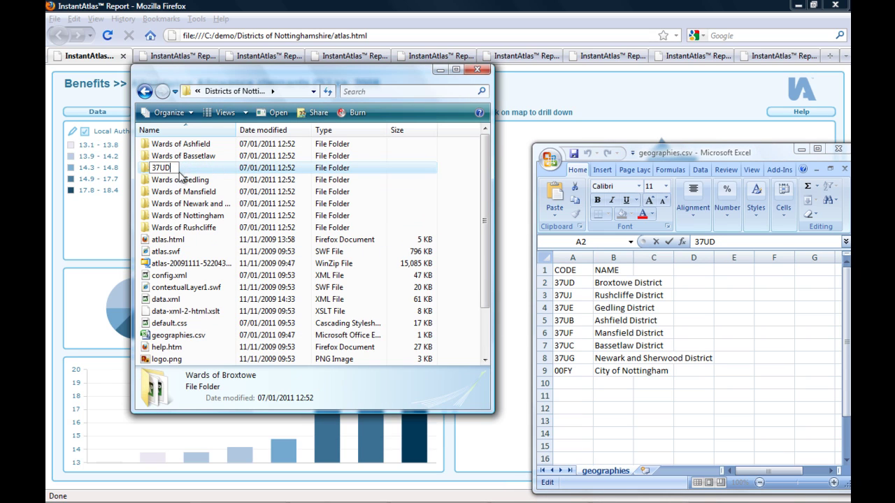
Copy Rushcliffe District's code from geographies.csv and rename the Wards of Rushcliffe folder to 37UJ.
{"action": "left_click", "coordinate": [564, 295]}
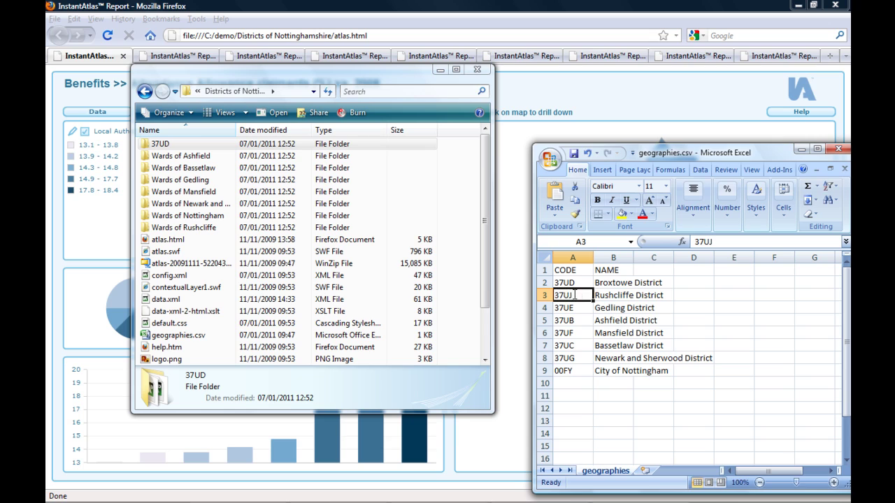
{"action": "left_click_drag", "start_coordinate": [565, 295], "coordinate": [501, 286]}
{"action": "key", "text": "ctrl+c"}
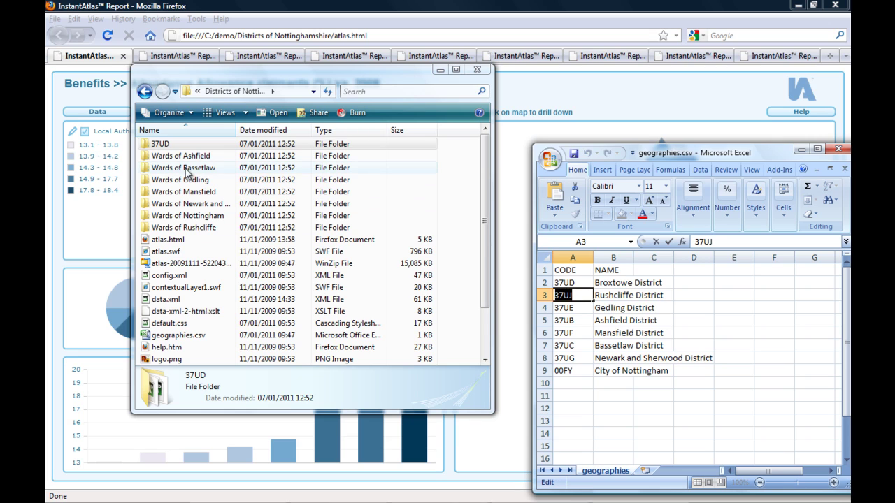
{"action": "left_click", "coordinate": [192, 227]}
{"action": "left_click", "coordinate": [192, 228]}
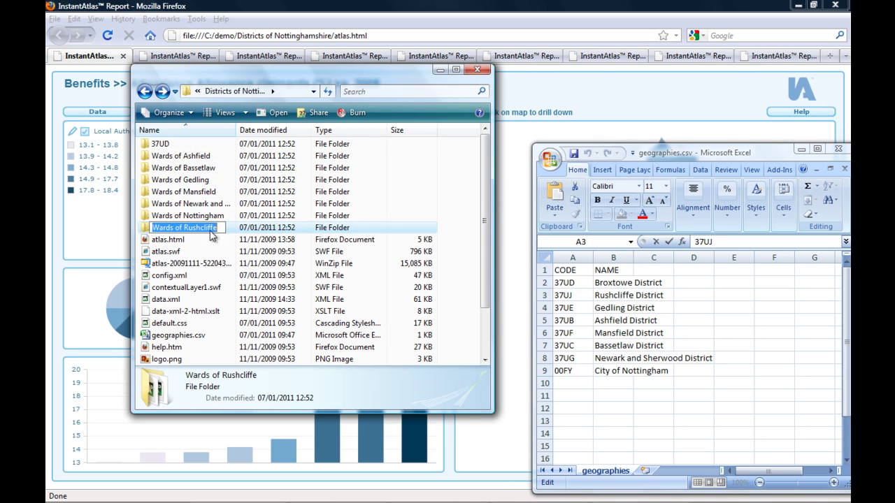
{"action": "key", "text": "ctrl+v"}
{"action": "key", "text": "Return"}
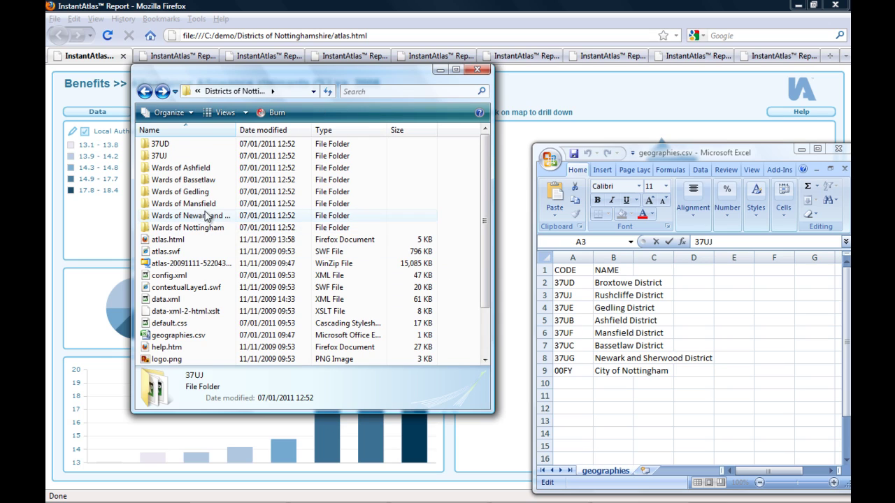
Copy Gedling District's code from geographies.csv and rename the Wards of Gedling folder to 37UE.
{"action": "left_click", "coordinate": [585, 308]}
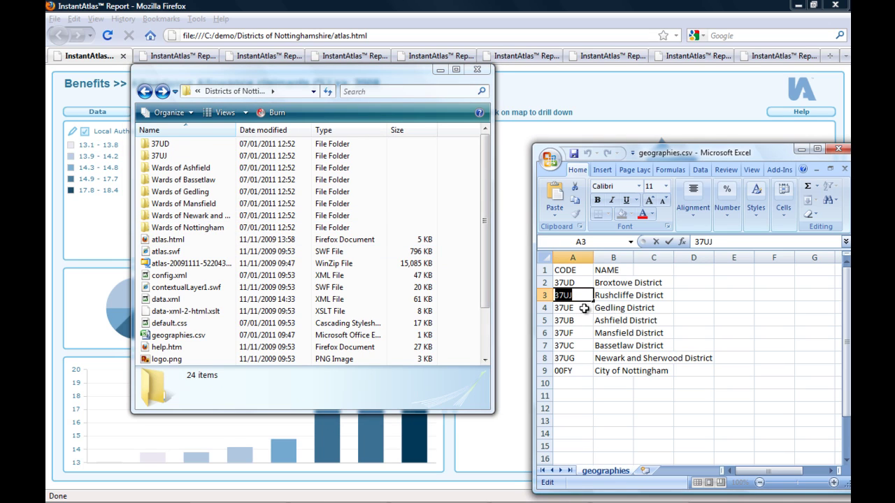
{"action": "double_click", "coordinate": [583, 308]}
{"action": "double_click", "coordinate": [566, 308]}
{"action": "key", "text": "ctrl+c"}
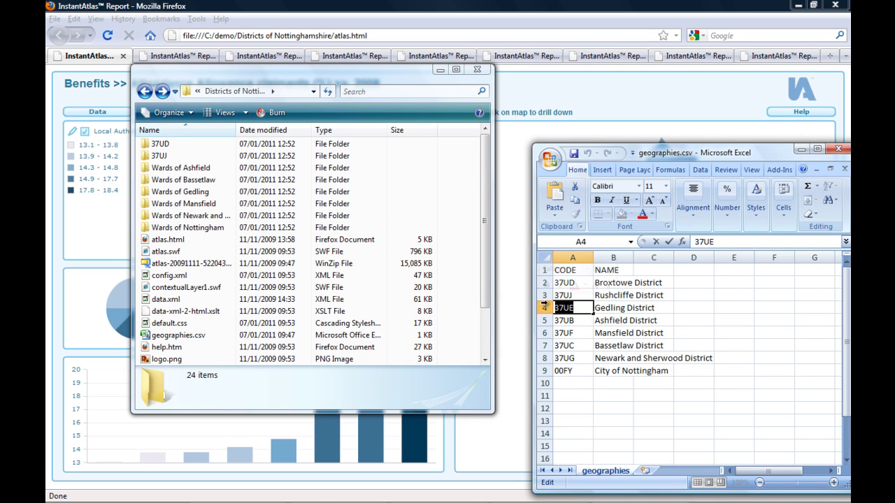
{"action": "left_click", "coordinate": [203, 193]}
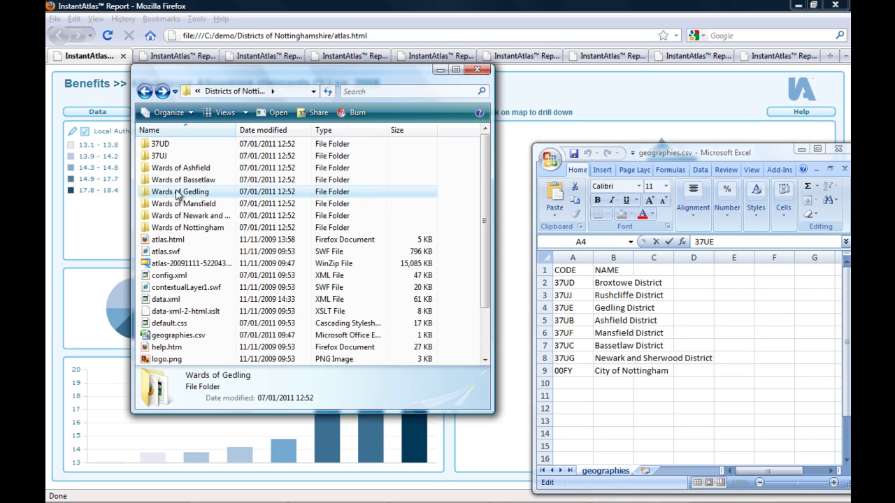
{"action": "left_click", "coordinate": [208, 194]}
{"action": "key", "text": "ctrl+v"}
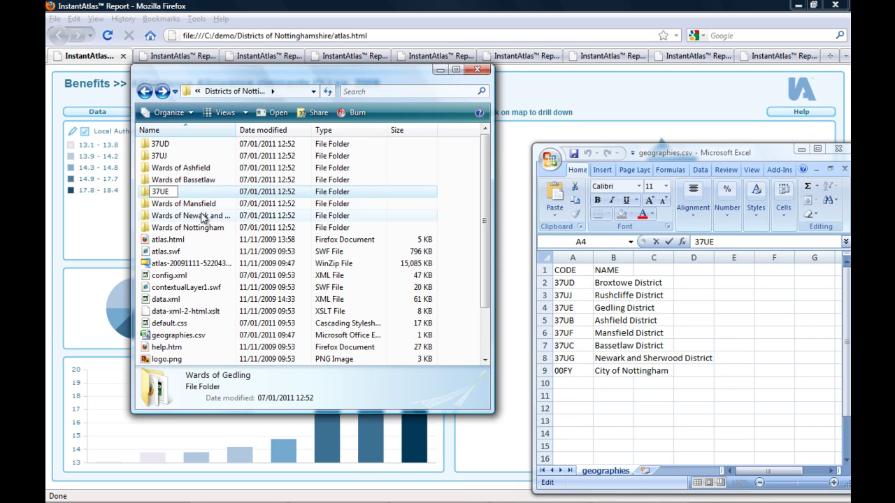
{"action": "left_click", "coordinate": [203, 216]}
Copy Ashfield District's code from geographies.csv and rename the Wards of Ashfield folder to 37UB.
{"action": "left_click", "coordinate": [577, 321]}
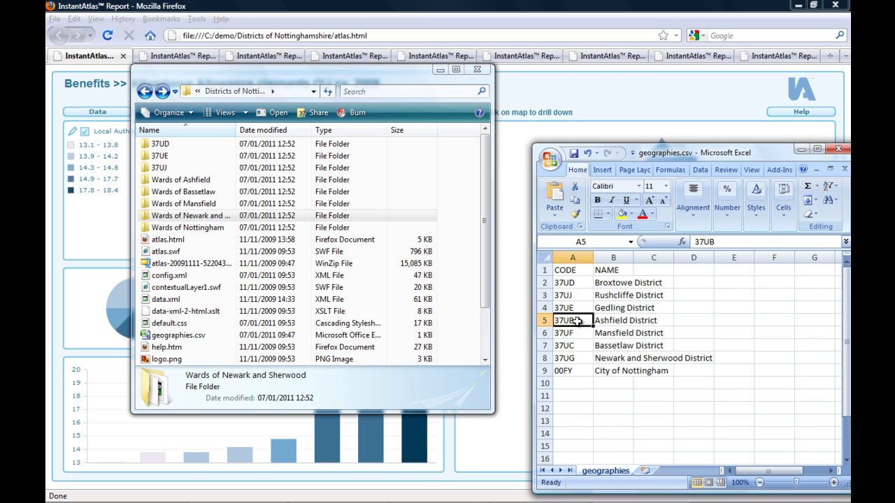
{"action": "double_click", "coordinate": [577, 321]}
{"action": "double_click", "coordinate": [574, 320]}
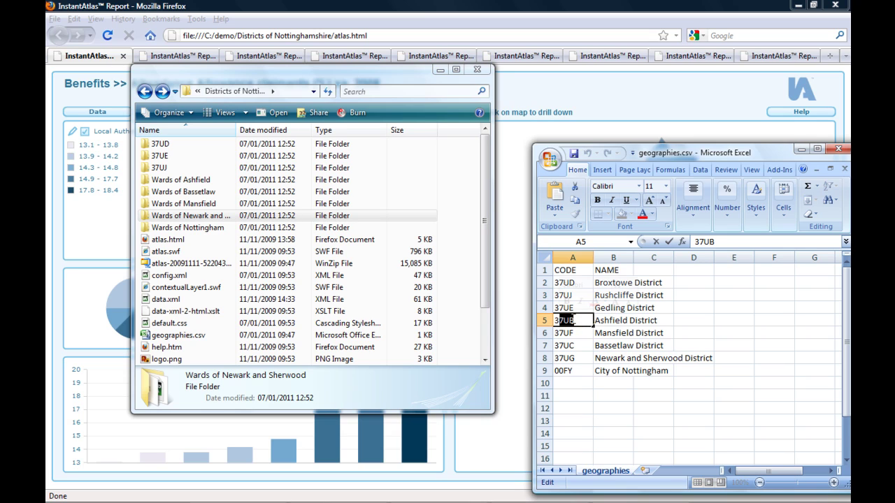
{"action": "left_click_drag", "start_coordinate": [572, 320], "coordinate": [527, 317]}
{"action": "key", "text": "ctrl+c"}
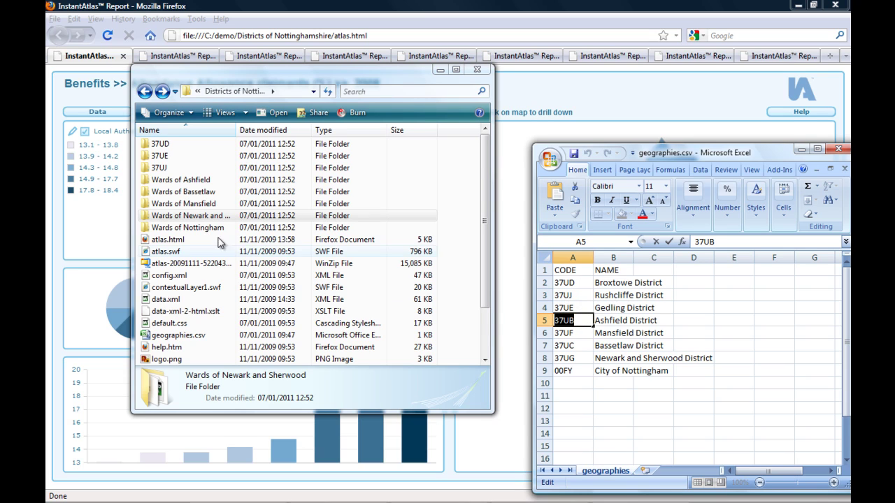
{"action": "left_click", "coordinate": [180, 179]}
{"action": "key", "text": "F2"}
{"action": "key", "text": "ctrl+v"}
{"action": "left_click", "coordinate": [221, 190]}
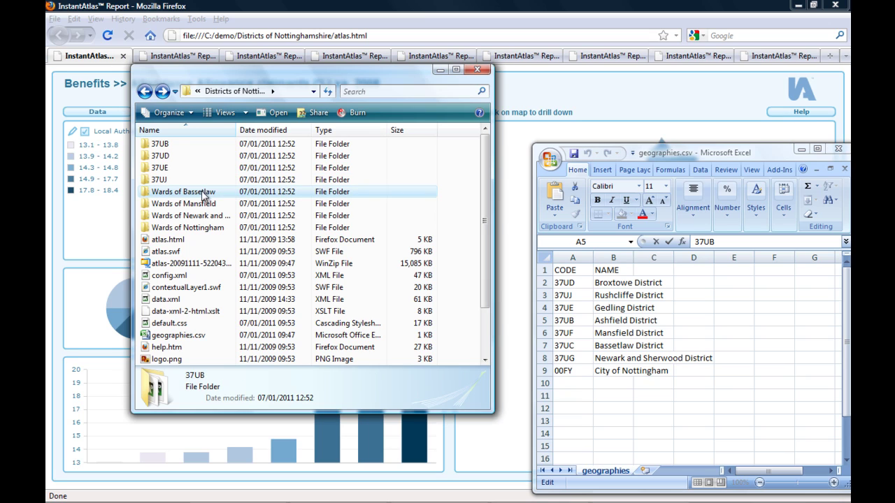
Copy Mansfield District's code from geographies.csv and rename the Wards of Mansfield folder to 37UF.
{"action": "left_click", "coordinate": [577, 332]}
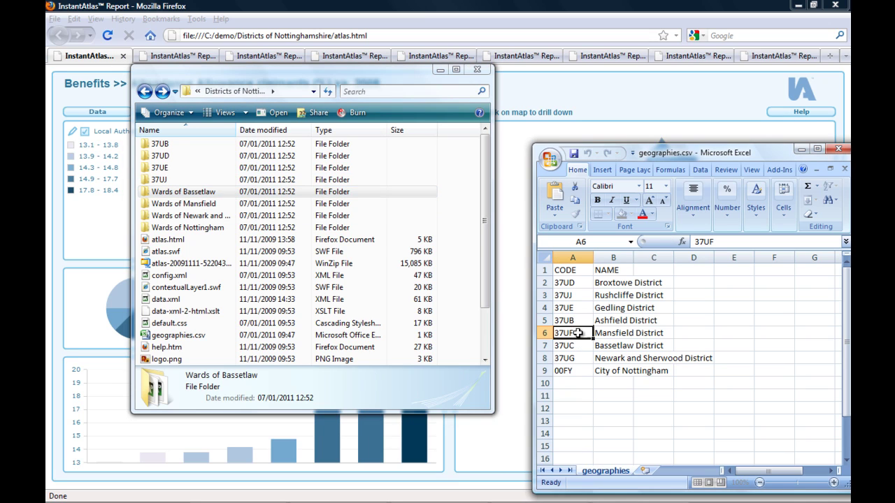
{"action": "double_click", "coordinate": [583, 333]}
{"action": "left_click_drag", "start_coordinate": [583, 332], "coordinate": [515, 332]}
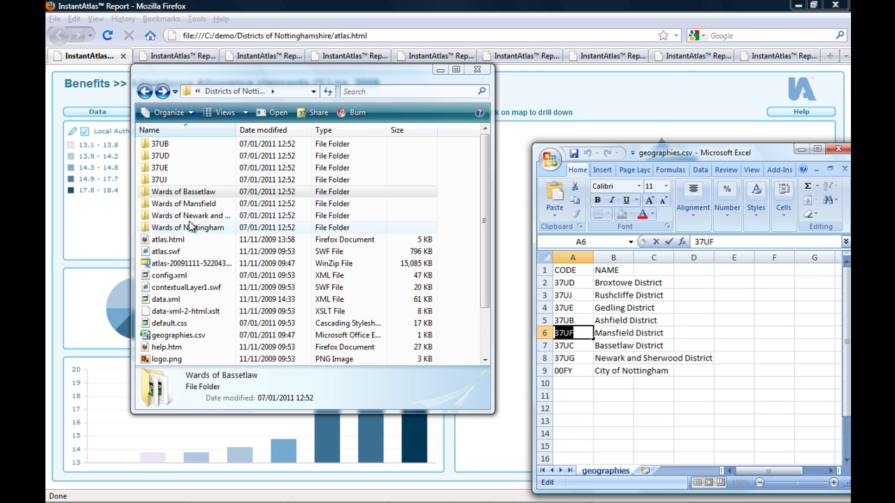
{"action": "left_click", "coordinate": [189, 204]}
{"action": "left_click", "coordinate": [192, 203]}
{"action": "key", "text": "ctrl+v"}
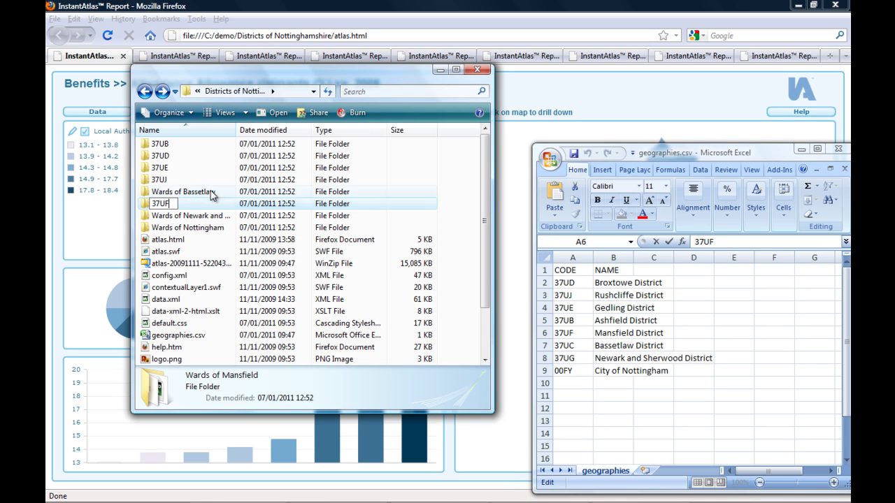
{"action": "key", "text": "Return"}
Copy Bassetlaw District's code from geographies.csv and rename the Wards of Bassetlaw folder to 37UC.
{"action": "left_click", "coordinate": [573, 345]}
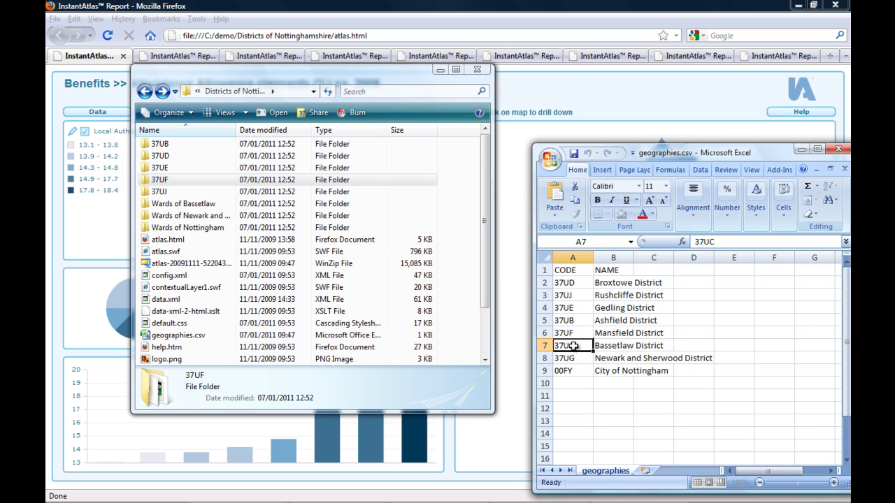
{"action": "double_click", "coordinate": [574, 345]}
{"action": "left_click_drag", "start_coordinate": [576, 346], "coordinate": [553, 345]}
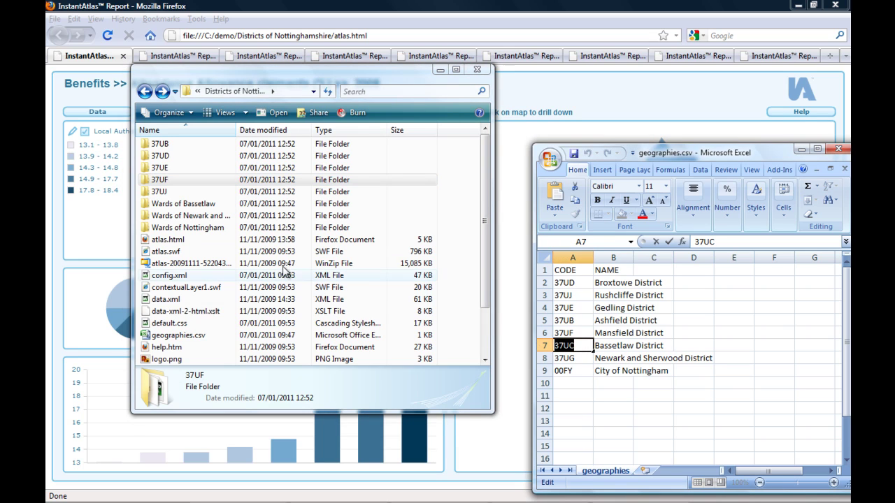
{"action": "left_click", "coordinate": [201, 203]}
{"action": "left_click", "coordinate": [199, 204]}
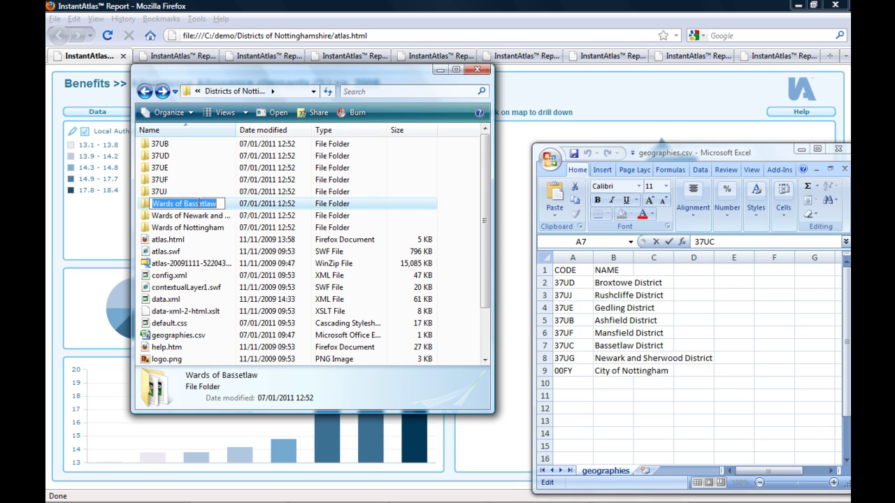
{"action": "key", "text": "ctrl+v"}
{"action": "key", "text": "Return"}
Copy Newark and Sherwood District's code from geographies.csv and rename the Wards of Newark and Sherwood folder to 37UG.
{"action": "left_click", "coordinate": [580, 358]}
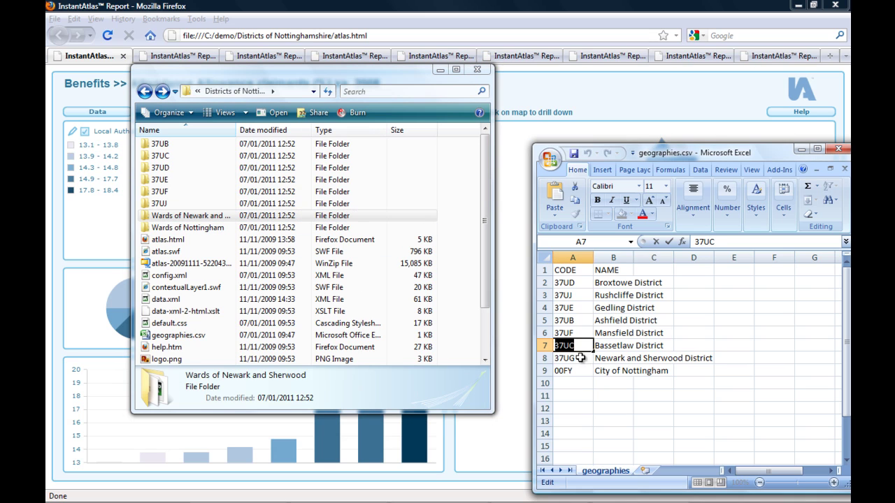
{"action": "double_click", "coordinate": [580, 358]}
{"action": "left_click_drag", "start_coordinate": [580, 358], "coordinate": [554, 358]}
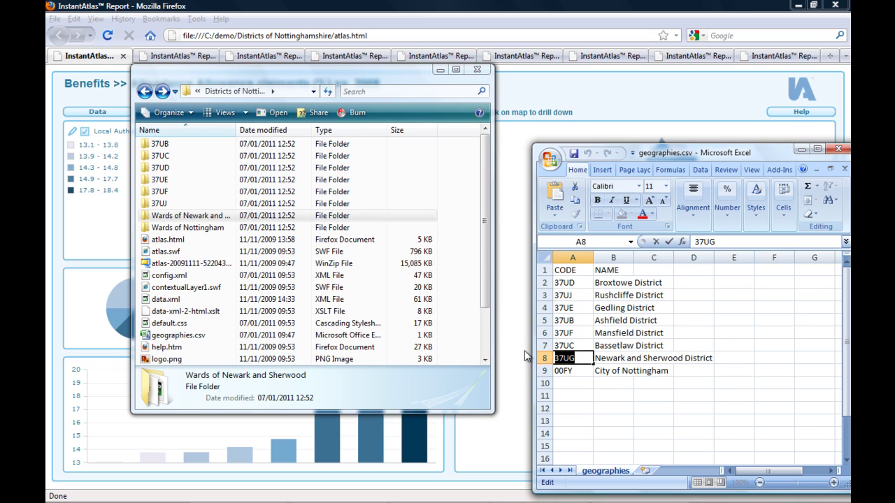
{"action": "key", "text": "ctrl+c"}
{"action": "left_click", "coordinate": [199, 217]}
{"action": "left_click", "coordinate": [199, 217]}
{"action": "key", "text": "ctrl+v"}
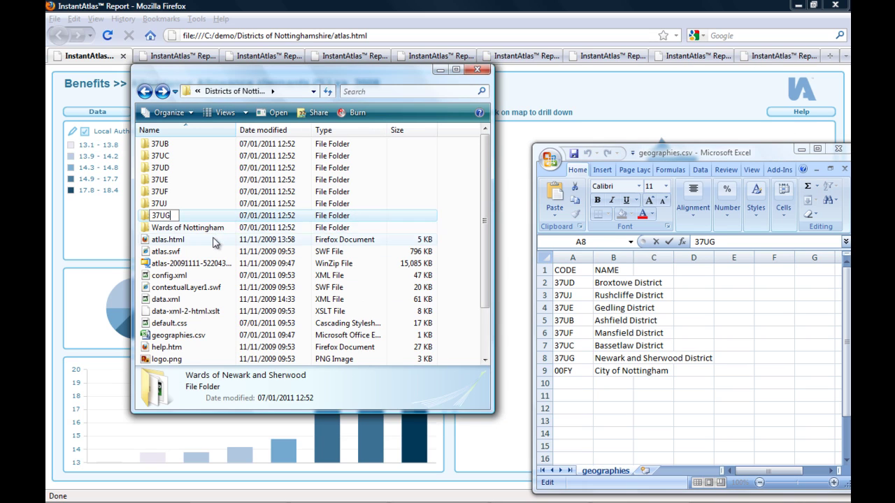
{"action": "left_click", "coordinate": [215, 241]}
Copy the City of Nottingham's code from geographies.csv and rename the Wards of Nottingham folder to 00FY.
{"action": "left_click", "coordinate": [580, 371]}
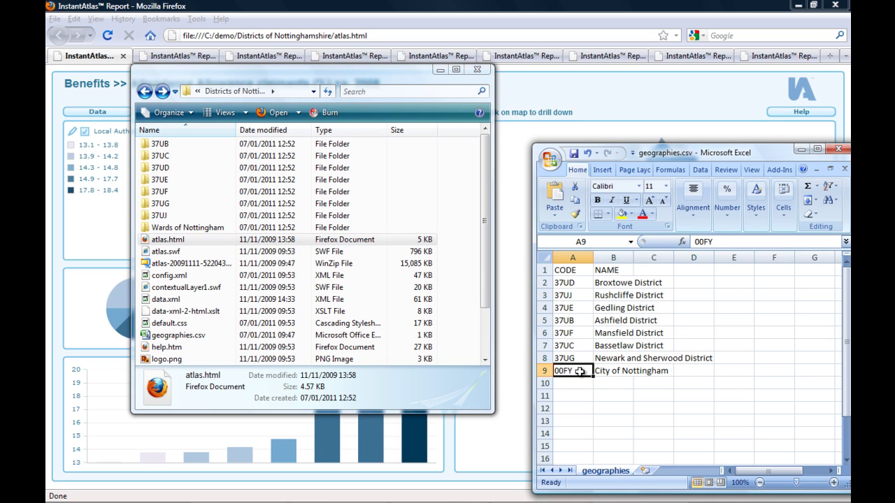
{"action": "double_click", "coordinate": [580, 372]}
{"action": "left_click_drag", "start_coordinate": [579, 372], "coordinate": [554, 372]}
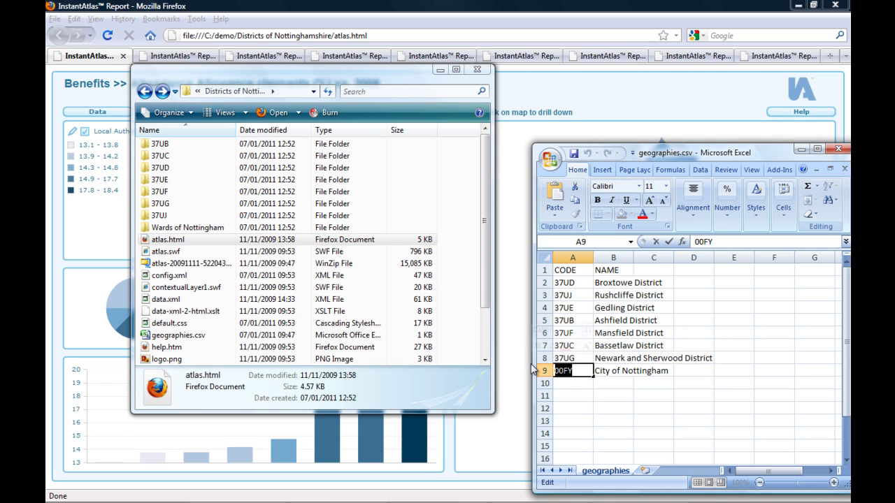
{"action": "left_click", "coordinate": [209, 229]}
{"action": "left_click", "coordinate": [211, 229]}
{"action": "key", "text": "ctrl+v"}
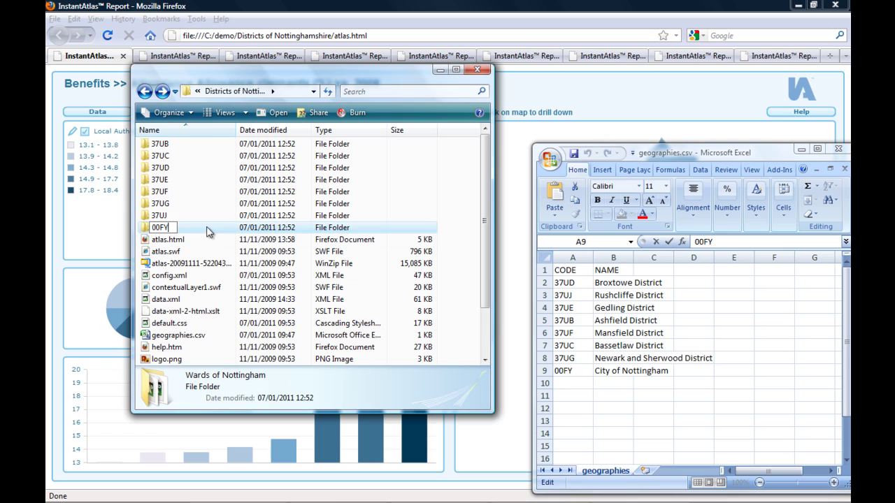
{"action": "left_click", "coordinate": [208, 240]}
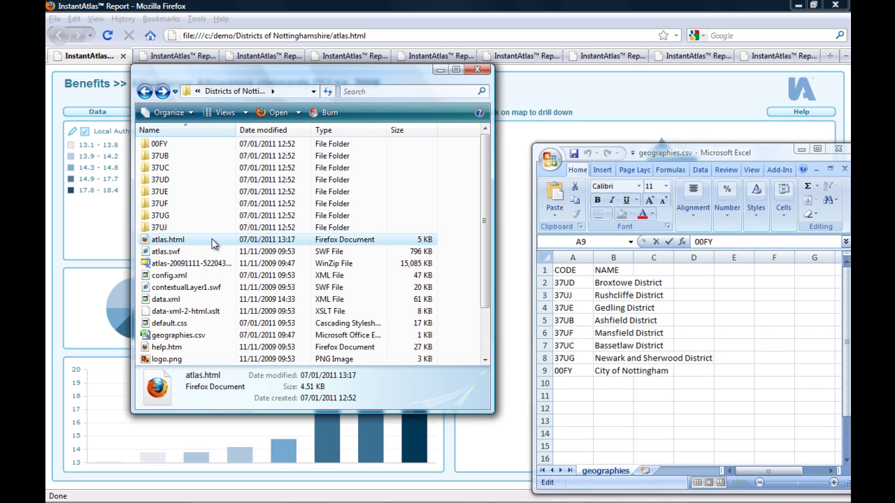
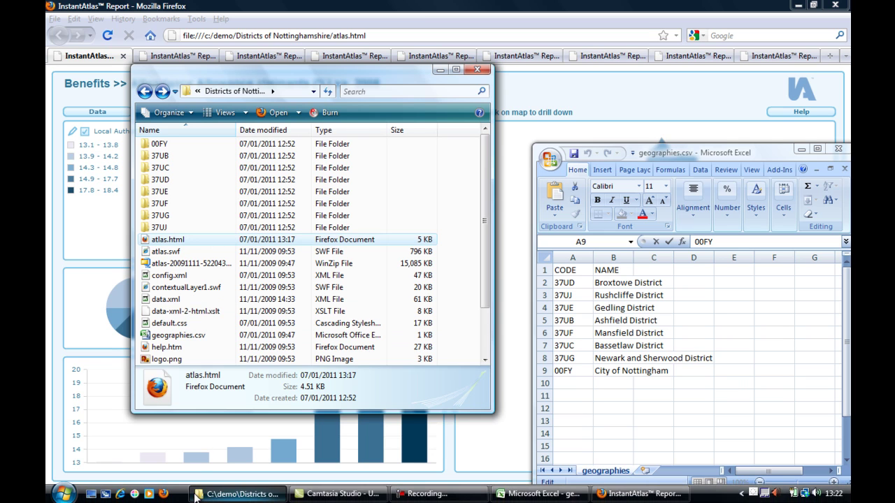
Open the Using Geographic Drill Downs in InstantAtlas PDF from the Developer Zone of instantatlas.com in Firefox.
{"action": "left_click", "coordinate": [165, 494]}
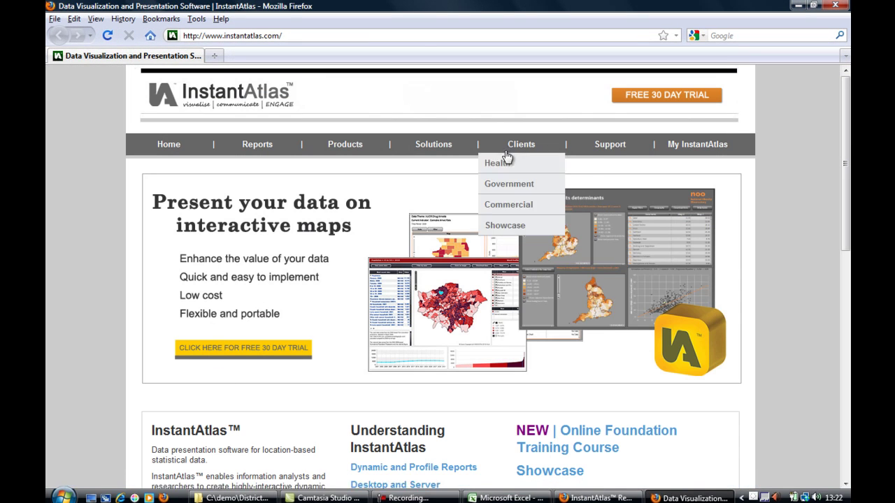
{"action": "mouse_move", "coordinate": [629, 149]}
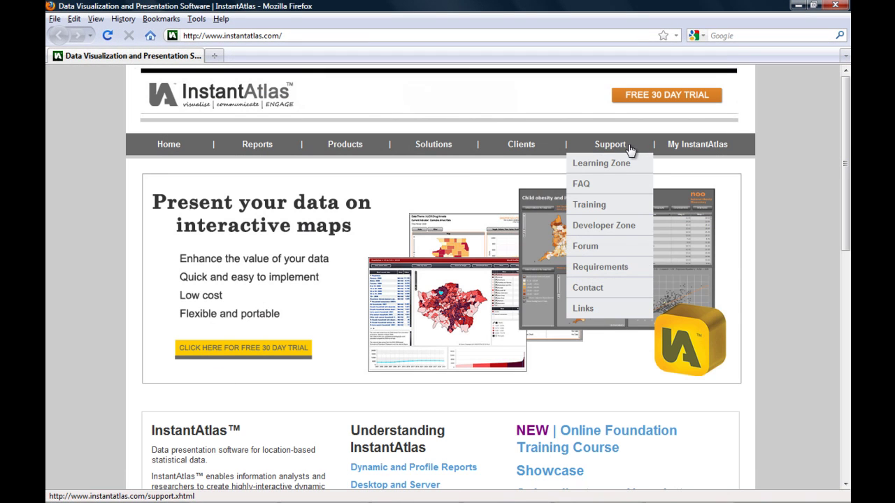
{"action": "left_click", "coordinate": [606, 227]}
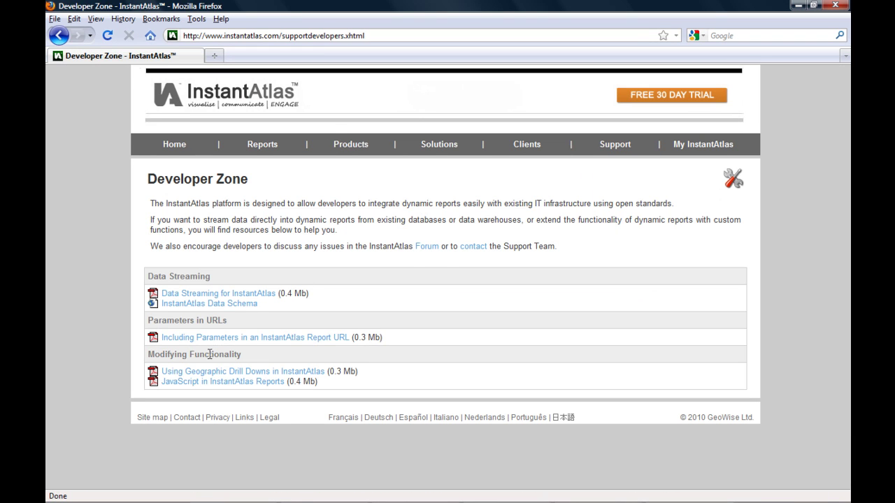
{"action": "left_click", "coordinate": [260, 379]}
Copy the featureListener and init script for atlas.html from the PDF's Drill-Down Script section.
{"action": "scroll", "coordinate": [280, 334], "scroll_direction": "down", "scroll_amount": 20}
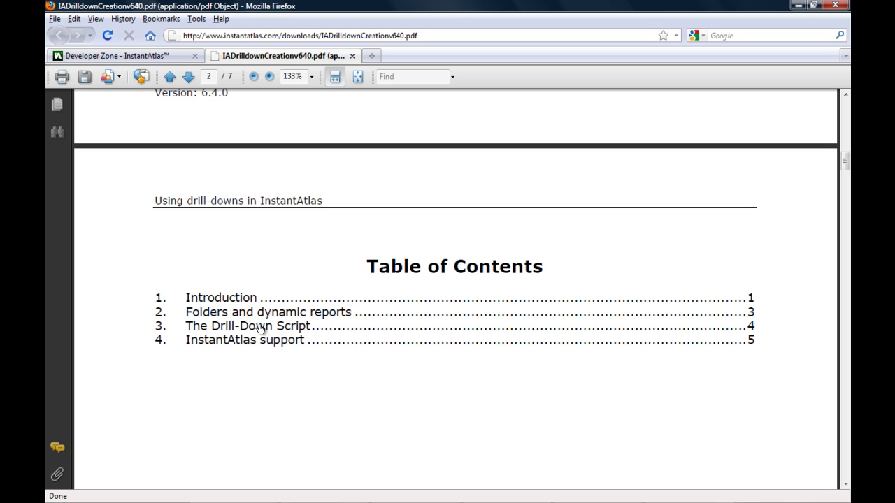
{"action": "left_click", "coordinate": [260, 327]}
{"action": "scroll", "coordinate": [262, 330], "scroll_direction": "down", "scroll_amount": 5}
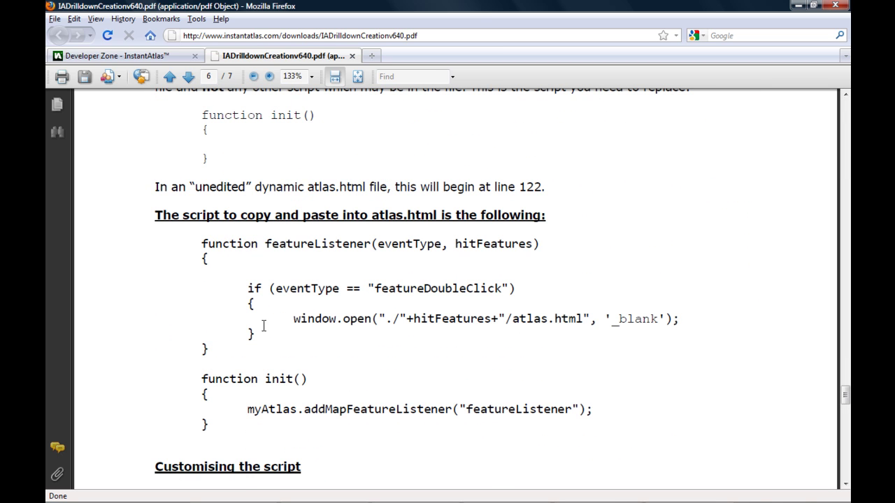
{"action": "scroll", "coordinate": [264, 326], "scroll_direction": "down", "scroll_amount": 3}
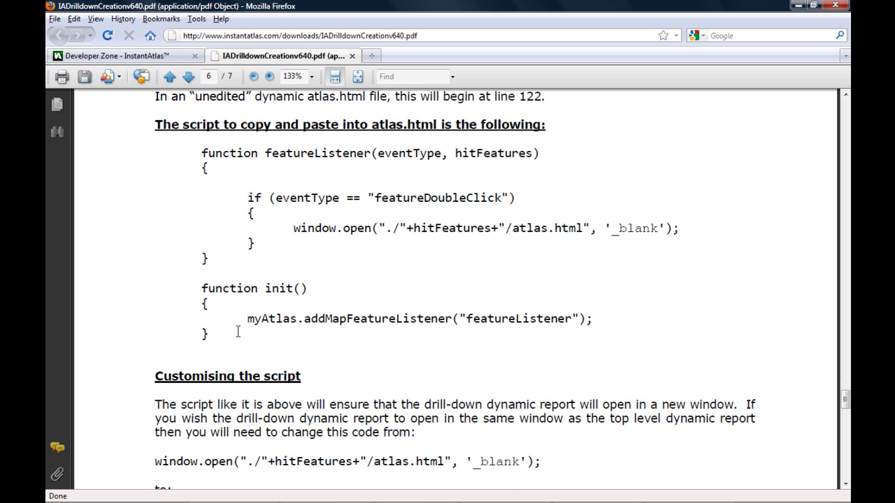
{"action": "left_click_drag", "start_coordinate": [209, 334], "coordinate": [200, 156]}
{"action": "right_click", "coordinate": [232, 159]}
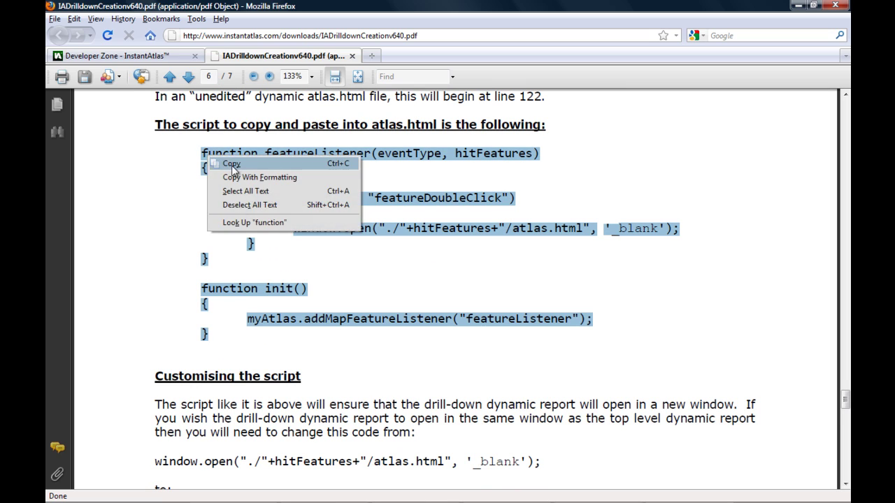
{"action": "left_click", "coordinate": [235, 165]}
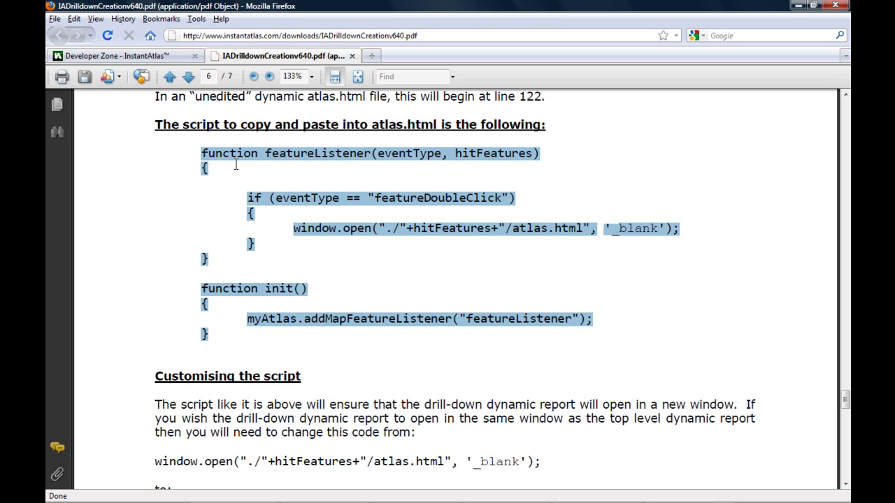
Open atlas.html from the Districts of Nottinghamshire folder in TextPad.
{"action": "mouse_move", "coordinate": [70, 499]}
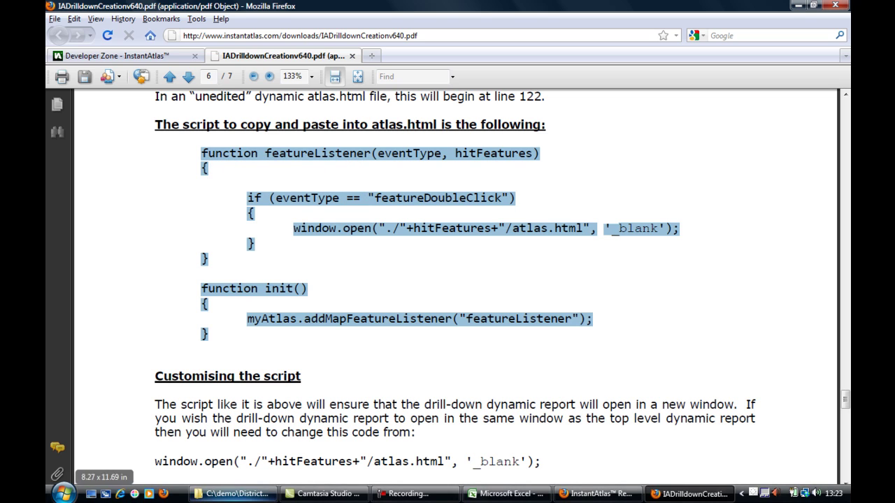
{"action": "left_click", "coordinate": [259, 499]}
{"action": "right_click", "coordinate": [175, 240]}
{"action": "mouse_move", "coordinate": [210, 262]}
{"action": "left_click", "coordinate": [323, 294]}
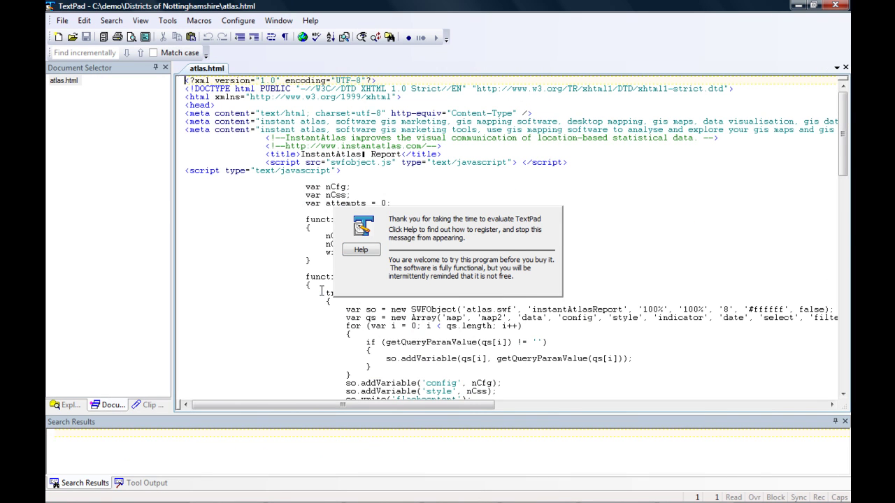
Replace the empty init() function near the end of atlas.html with the copied drill-down script and save the file.
{"action": "scroll", "coordinate": [270, 265], "scroll_direction": "down", "scroll_amount": 20}
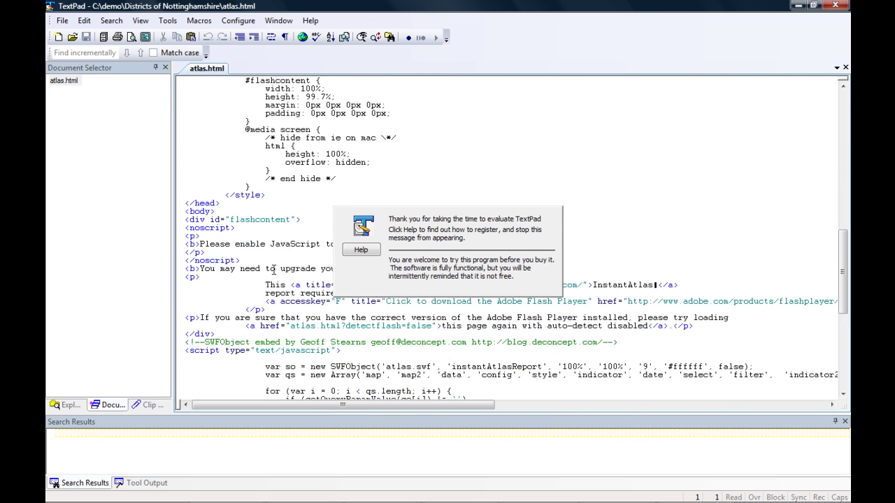
{"action": "scroll", "coordinate": [273, 272], "scroll_direction": "down", "scroll_amount": 12}
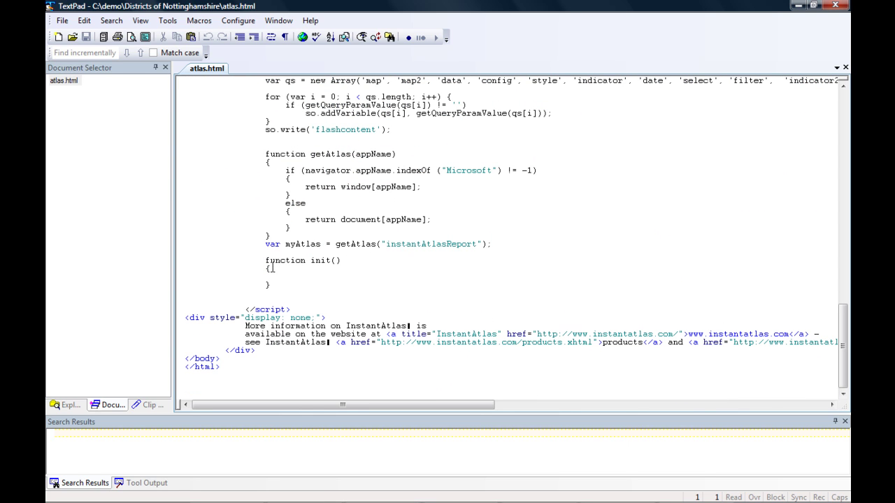
{"action": "left_click_drag", "start_coordinate": [272, 285], "coordinate": [264, 260]}
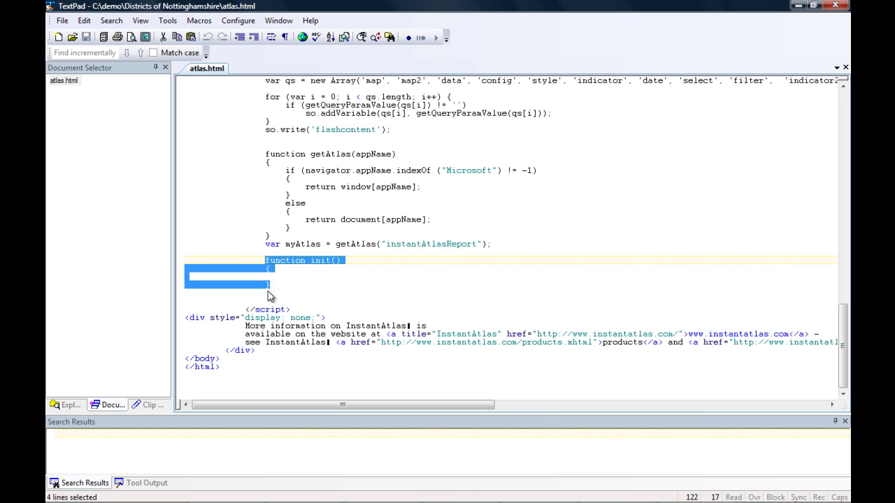
{"action": "right_click", "coordinate": [271, 266]}
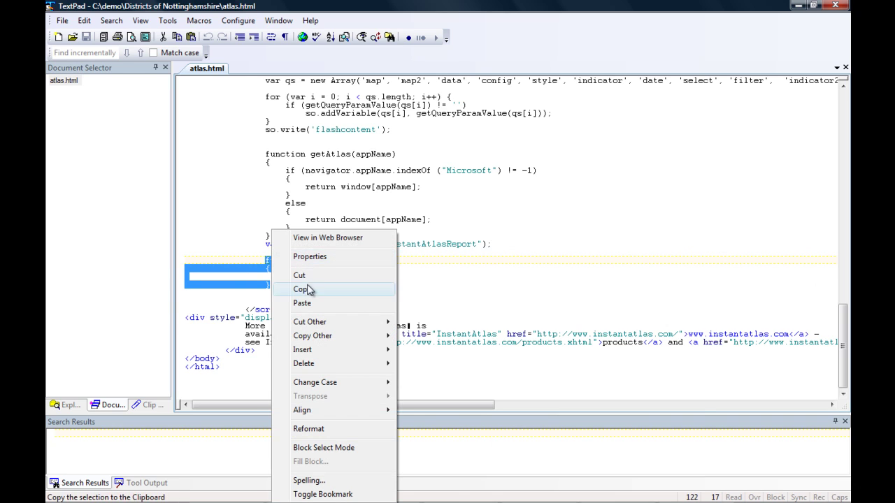
{"action": "left_click", "coordinate": [312, 302]}
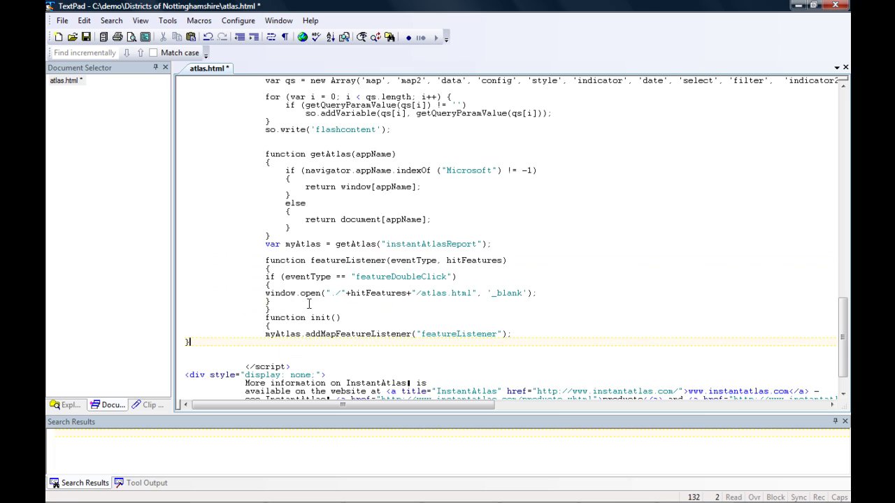
{"action": "left_click", "coordinate": [87, 38]}
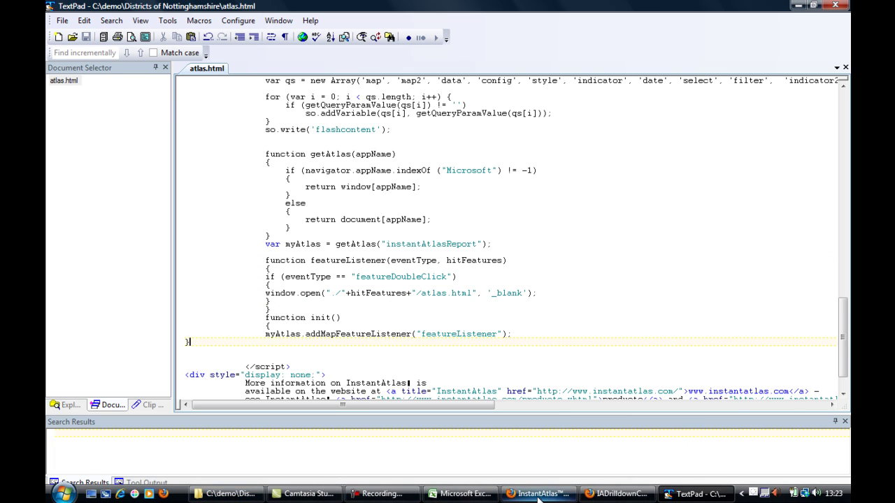
Close the old InstantAtlas report window and reopen atlas.html from the Districts of Nottinghamshire folder in Firefox.
{"action": "left_click", "coordinate": [542, 494]}
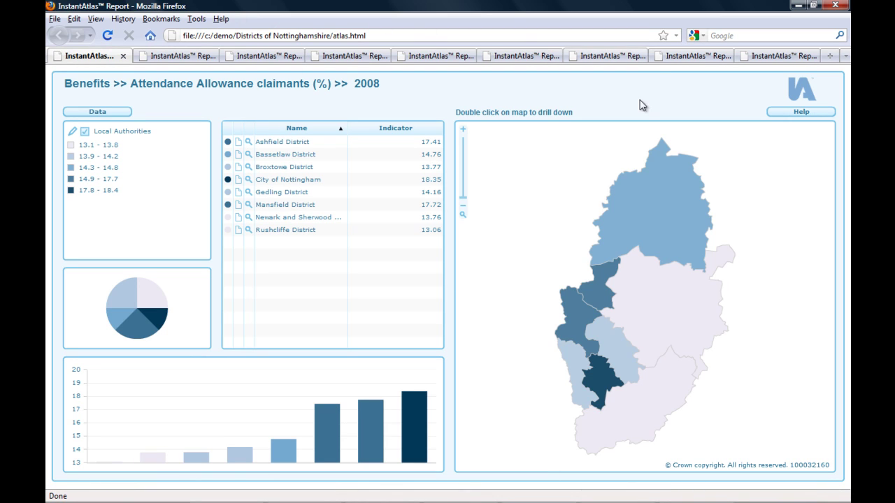
{"action": "left_click", "coordinate": [842, 9]}
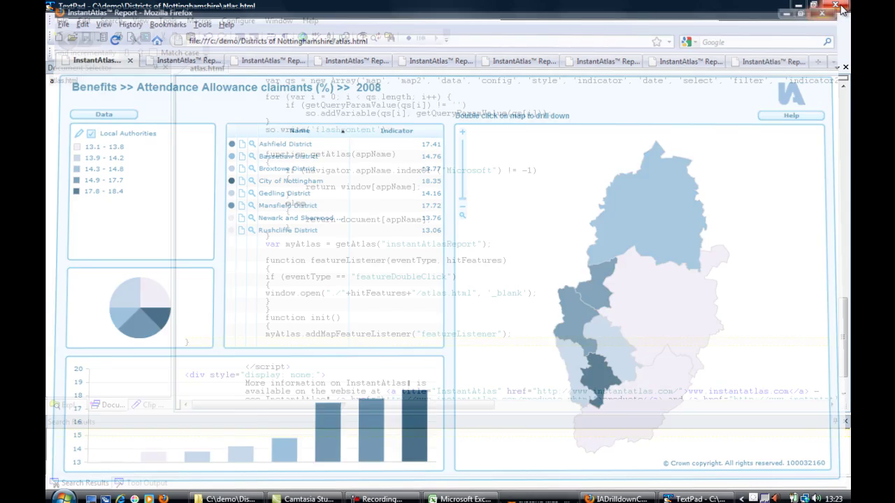
{"action": "left_click", "coordinate": [244, 498]}
{"action": "double_click", "coordinate": [169, 240]}
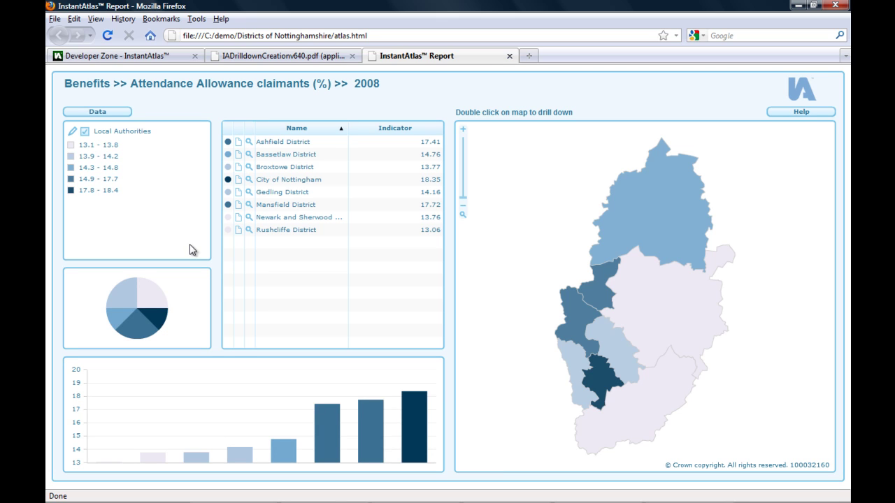
Test the drill-down by opening the Bassetlaw and Rushcliffe ward reports from the districts map.
{"action": "mouse_move", "coordinate": [605, 225]}
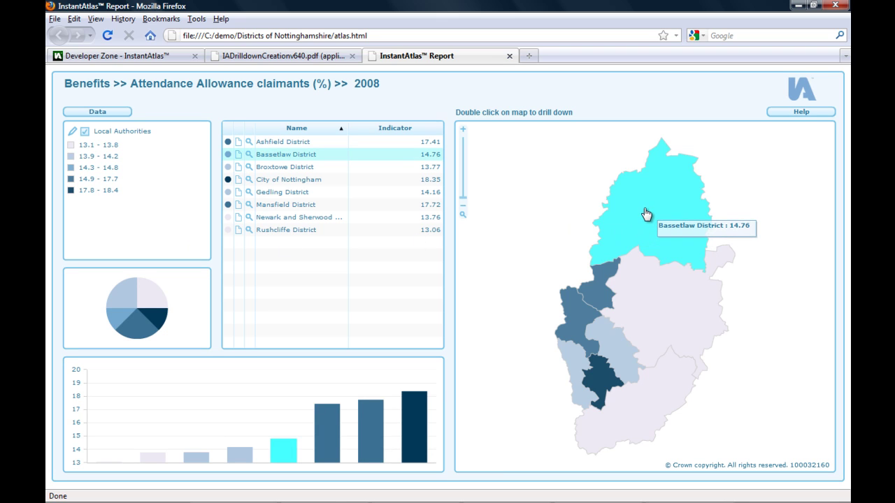
{"action": "double_click", "coordinate": [646, 213]}
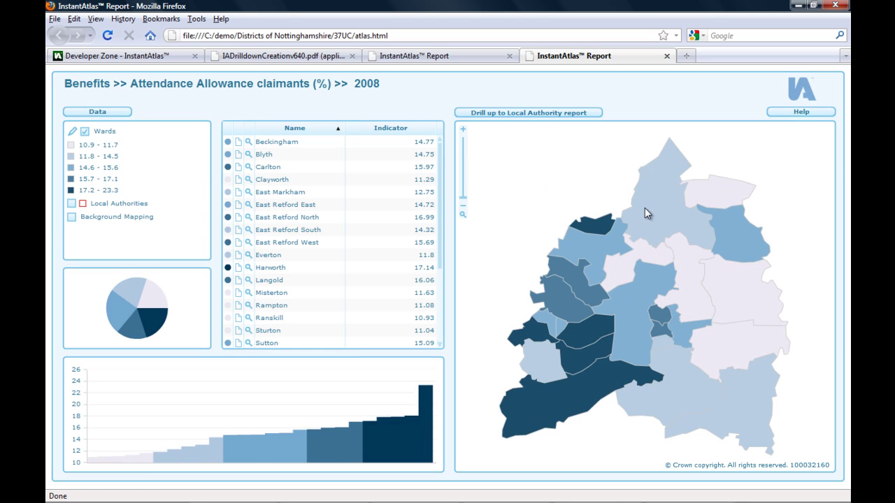
{"action": "left_click", "coordinate": [461, 53]}
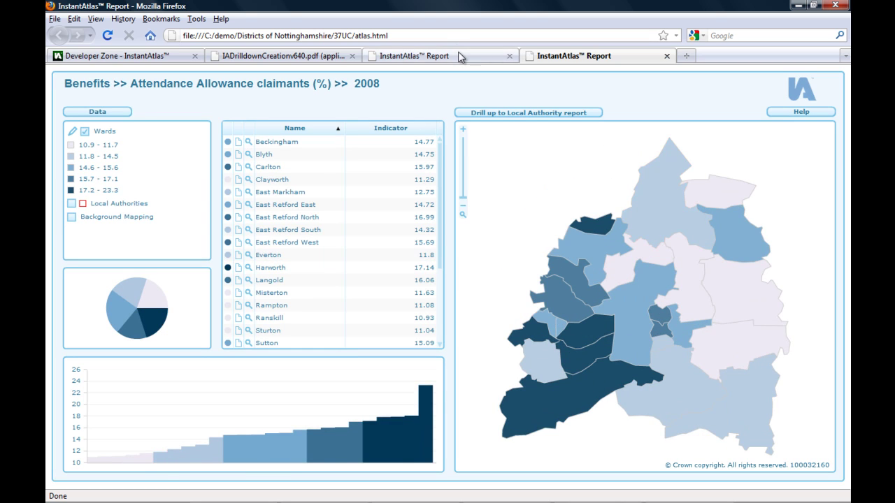
{"action": "mouse_move", "coordinate": [594, 419]}
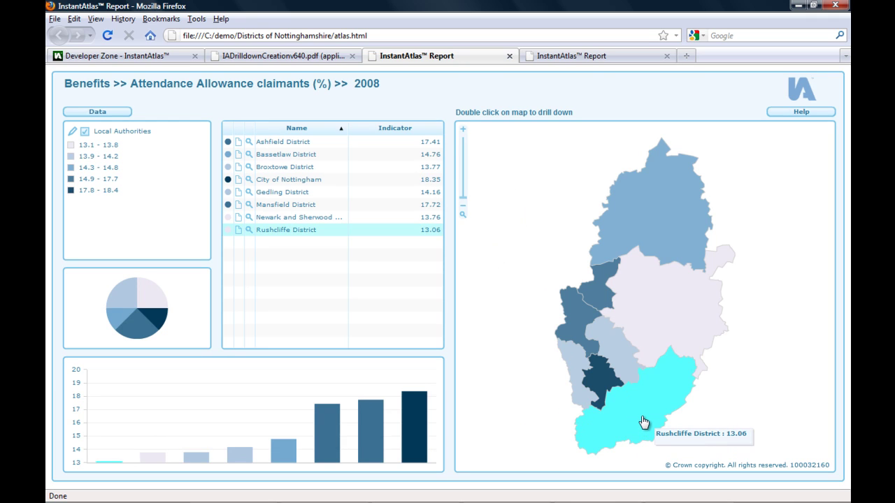
{"action": "double_click", "coordinate": [644, 422]}
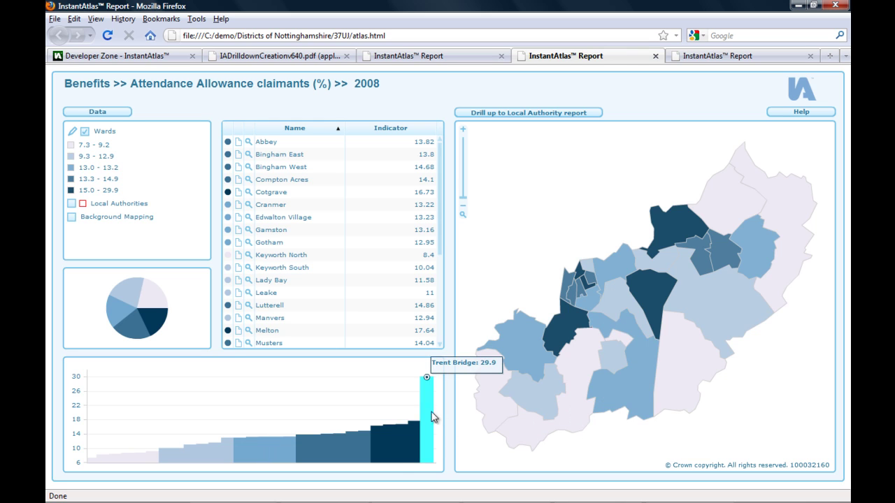
Return to the drill-down PDF and examine the code change described under Customising the script.
{"action": "mouse_move", "coordinate": [447, 497]}
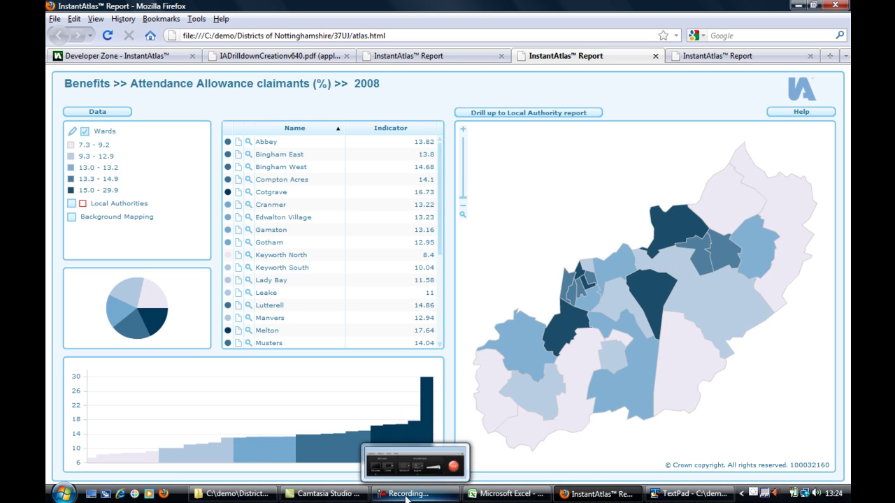
{"action": "left_click", "coordinate": [328, 56]}
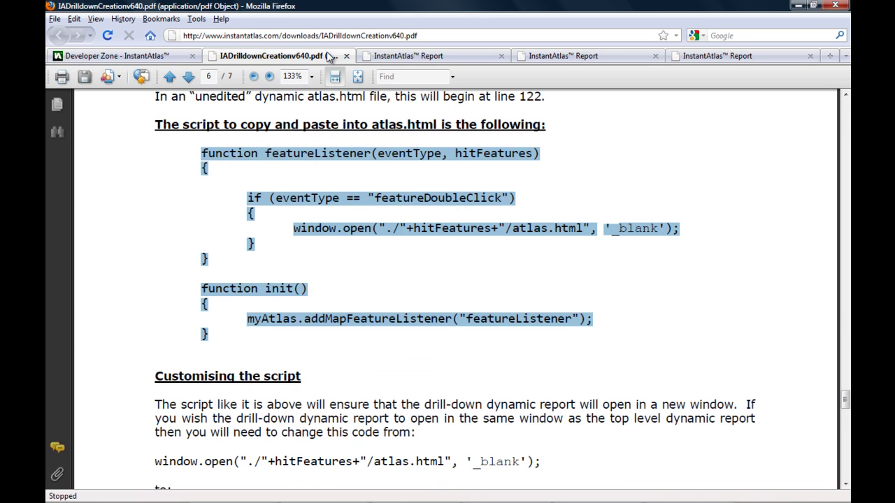
{"action": "scroll", "coordinate": [384, 331], "scroll_direction": "down", "scroll_amount": 5}
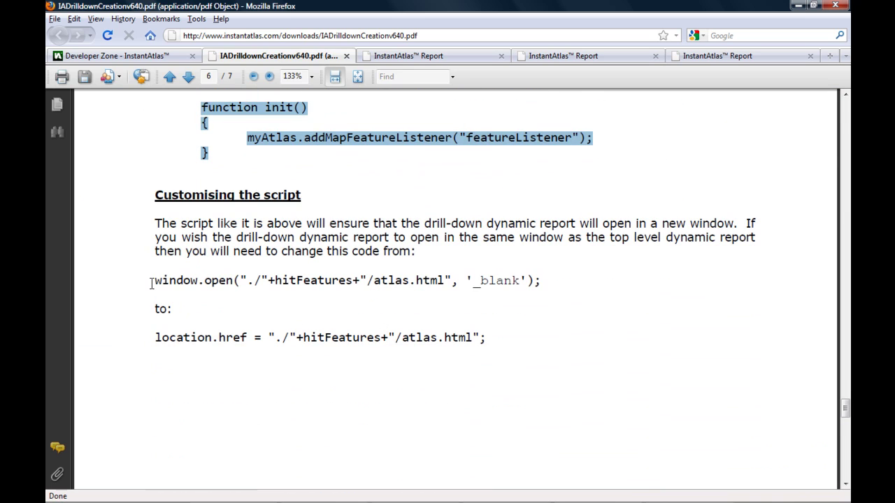
Copy the replacement line location.href = "./"+hitFeatures+"/atlas.html"; from the Customising the script section of the PDF.
{"action": "left_click_drag", "start_coordinate": [153, 281], "coordinate": [248, 280]}
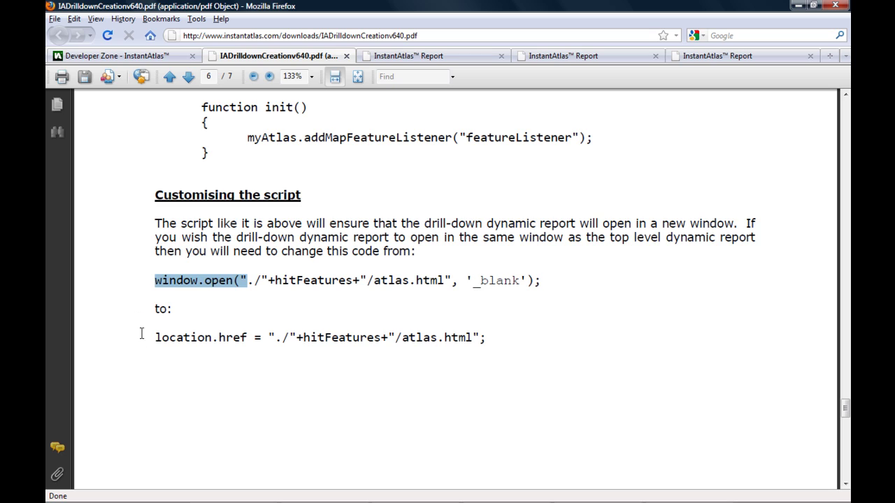
{"action": "left_click_drag", "start_coordinate": [151, 339], "coordinate": [248, 339]}
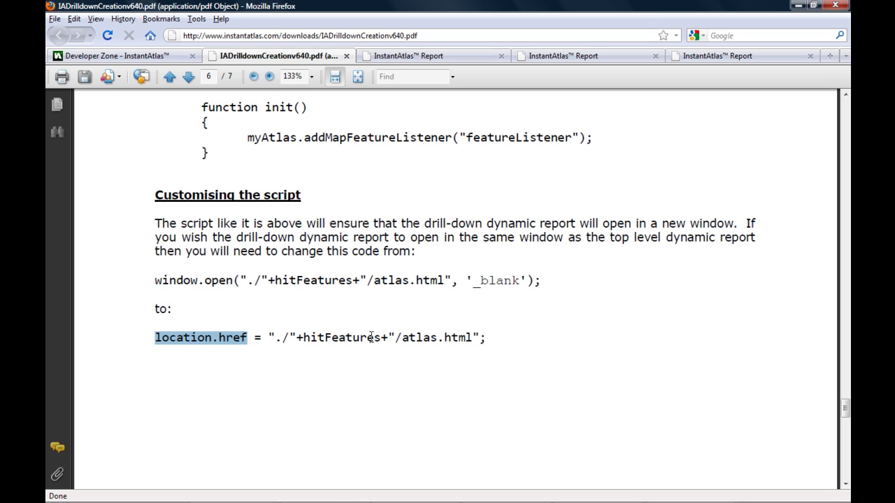
{"action": "left_click_drag", "start_coordinate": [491, 339], "coordinate": [137, 333]}
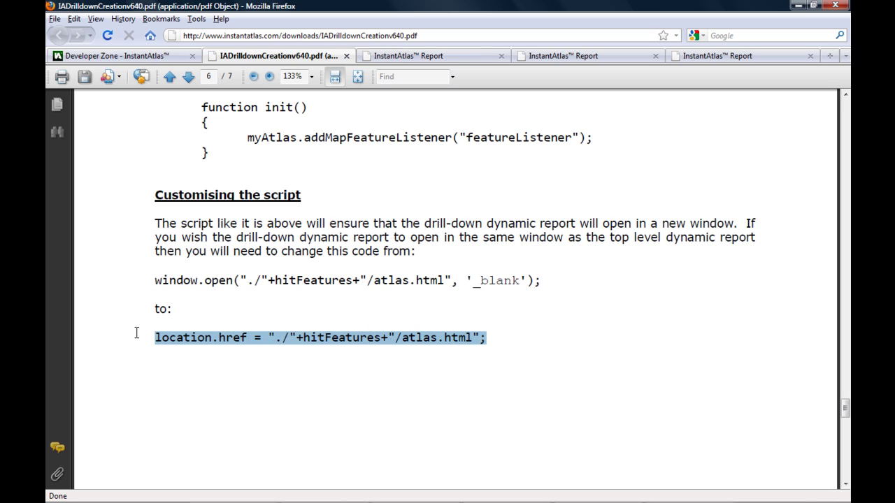
{"action": "right_click", "coordinate": [178, 339]}
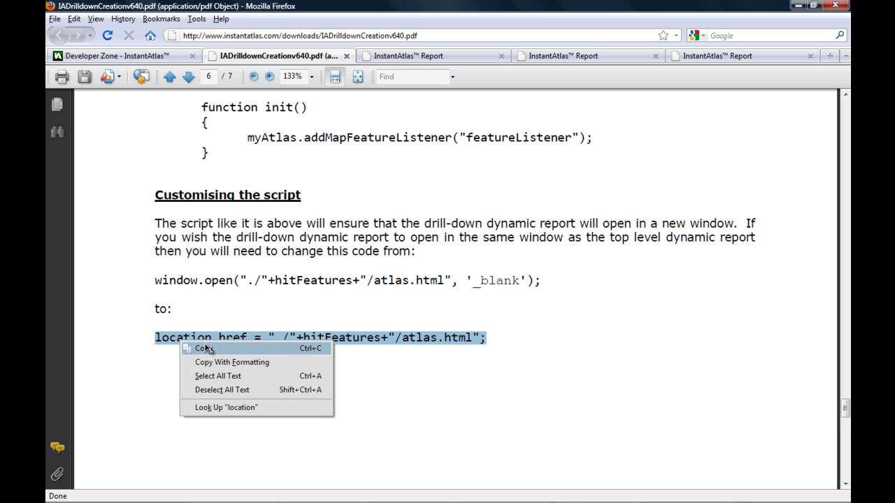
{"action": "left_click", "coordinate": [202, 347]}
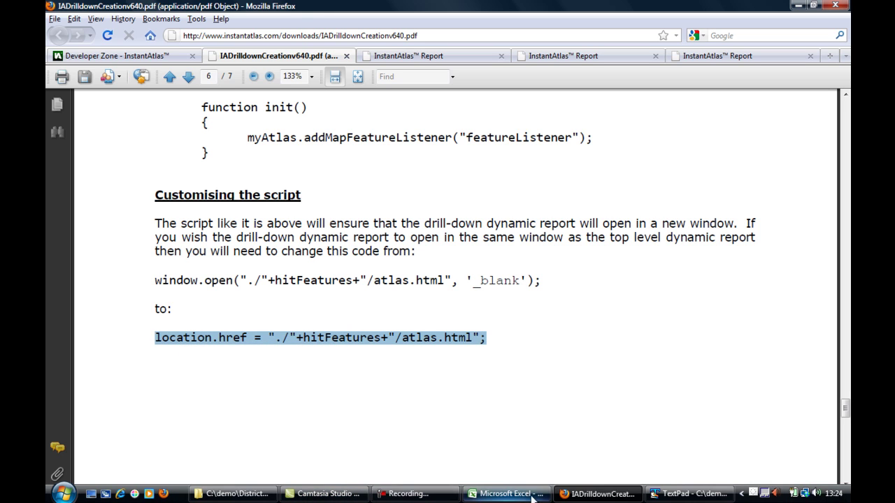
In TextPad, replace the window.open line in atlas.html's featureListener function with the copied location.href line and save the file.
{"action": "left_click", "coordinate": [688, 494]}
{"action": "left_click", "coordinate": [305, 296]}
{"action": "key", "text": "Home"}
{"action": "key", "text": "shift+Right"}
{"action": "key", "text": "shift+Right"}
{"action": "key", "text": "shift+Right"}
{"action": "key", "text": "shift+Right"}
{"action": "key", "text": "shift+Right"}
{"action": "key", "text": "shift+Right"}
{"action": "key", "text": "shift+Right"}
{"action": "key", "text": "shift+Right"}
{"action": "key", "text": "shift+Right"}
{"action": "key", "text": "shift+Right"}
{"action": "key", "text": "shift+Right"}
{"action": "key", "text": "shift+Right"}
{"action": "key", "text": "shift+Right"}
{"action": "key", "text": "shift+Right"}
{"action": "key", "text": "shift+Right"}
{"action": "key", "text": "shift+Right"}
{"action": "key", "text": "shift+Right"}
{"action": "key", "text": "shift+Right"}
{"action": "key", "text": "shift+Right"}
{"action": "key", "text": "shift+Right"}
{"action": "key", "text": "shift+Right"}
{"action": "key", "text": "shift+Right"}
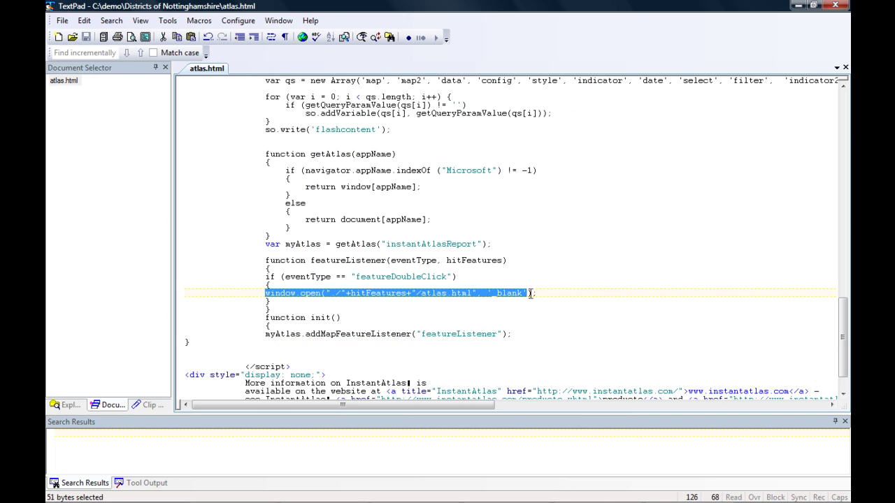
{"action": "right_click", "coordinate": [526, 296]}
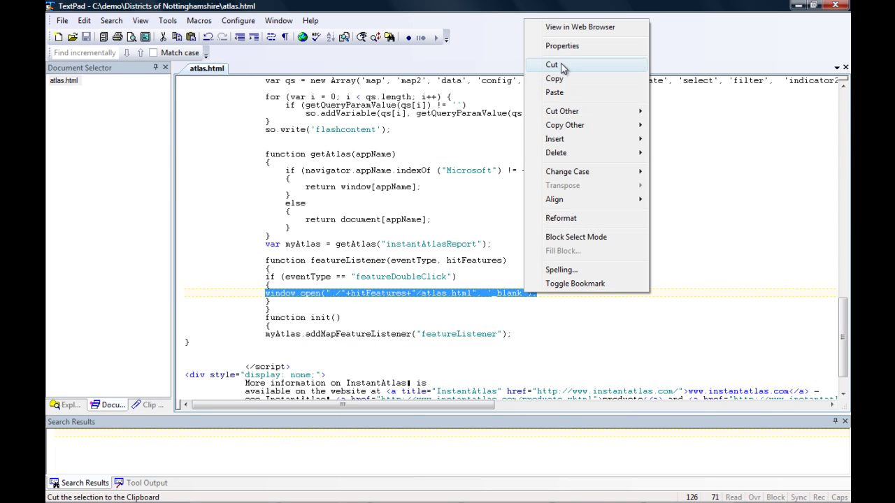
{"action": "left_click", "coordinate": [554, 92]}
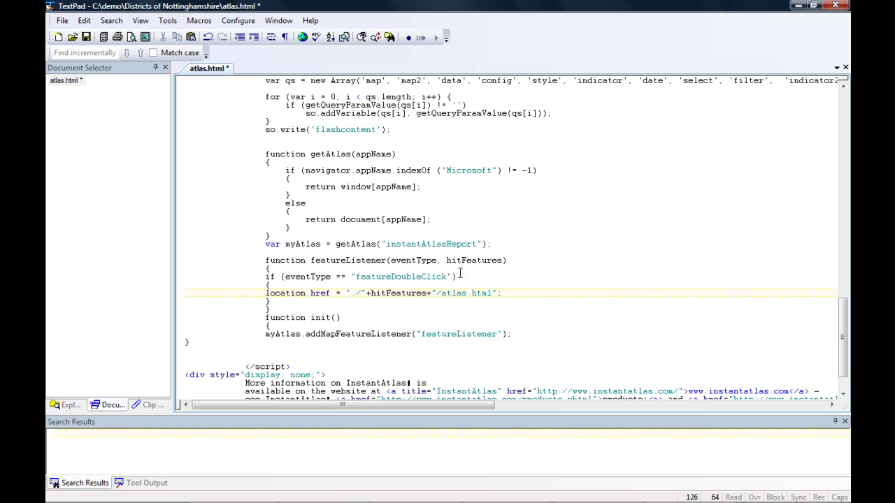
{"action": "left_click", "coordinate": [86, 36]}
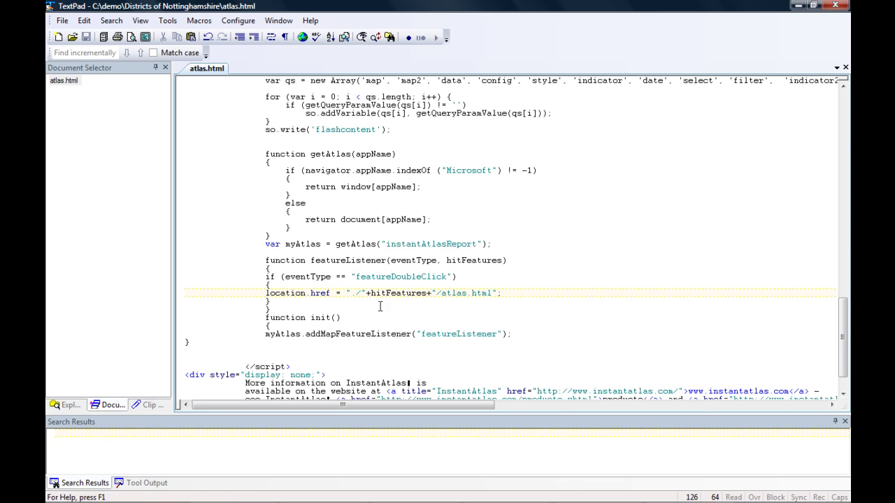
Back in Firefox, close the two ward report tabs, then reload the districts report and drill down into Bassetlaw District.
{"action": "left_click", "coordinate": [627, 498]}
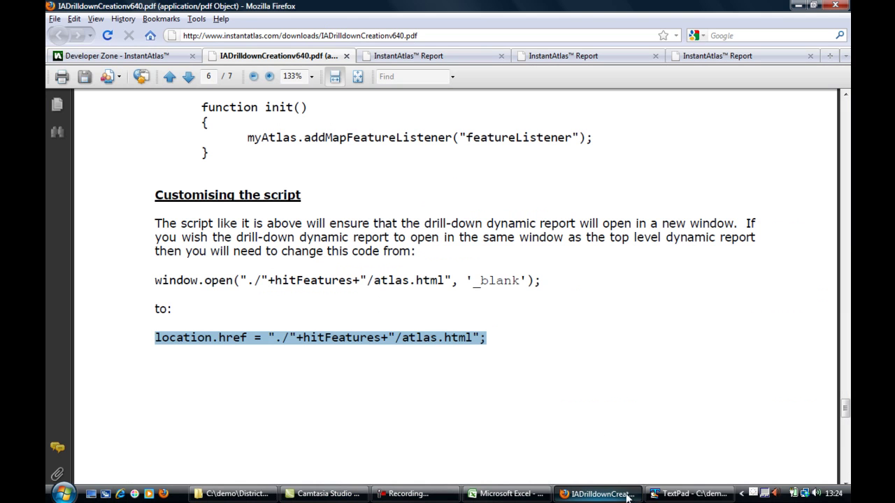
{"action": "left_click", "coordinate": [811, 56]}
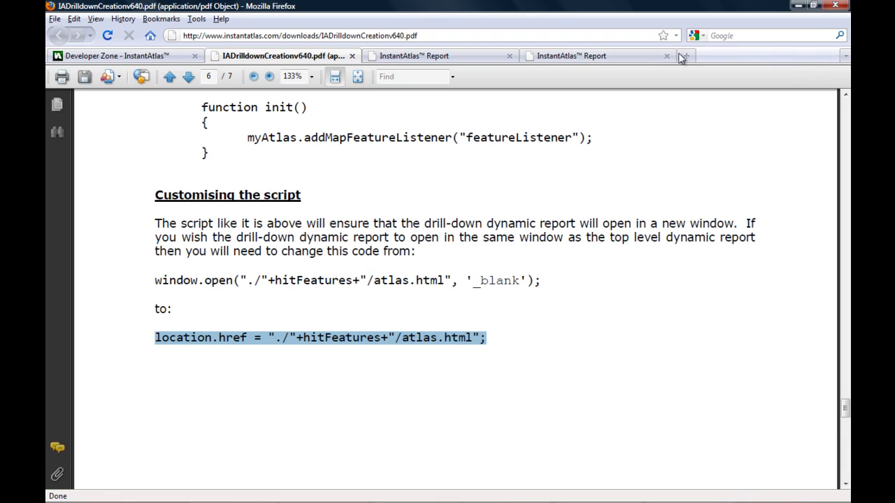
{"action": "left_click", "coordinate": [650, 57]}
{"action": "left_click", "coordinate": [666, 56]}
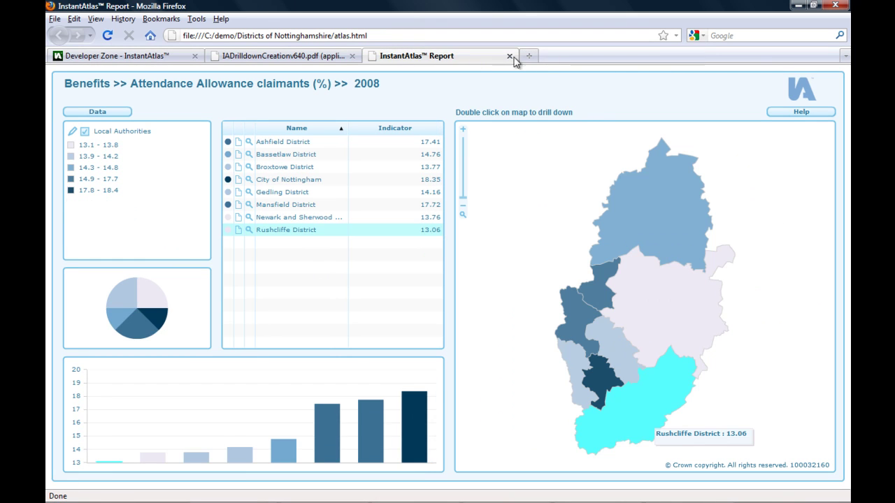
{"action": "left_click", "coordinate": [109, 36]}
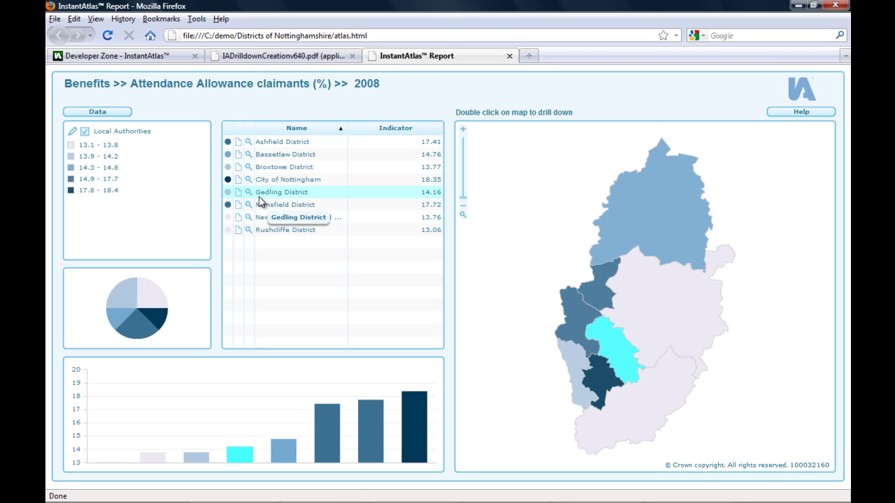
{"action": "double_click", "coordinate": [642, 213]}
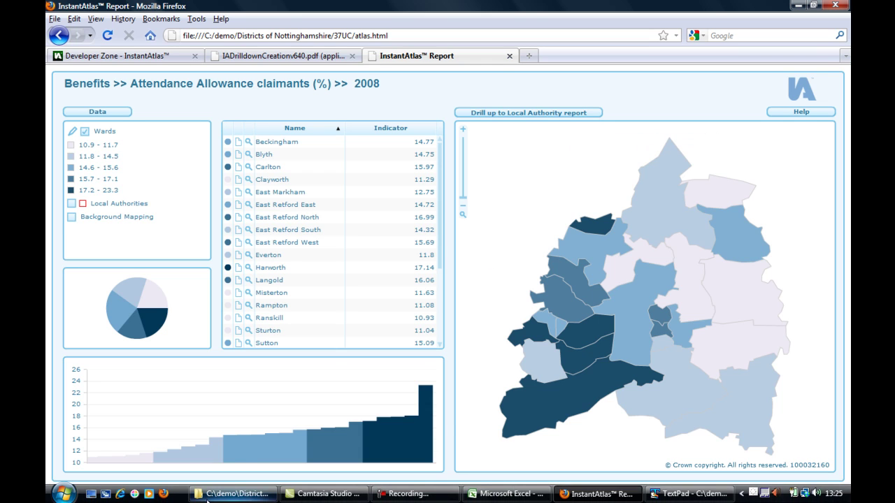
Open config.xml from the 37UJ folder of Districts of Nottinghamshire in the InstantAtlas Dynamic Report Designer.
{"action": "left_click", "coordinate": [220, 396]}
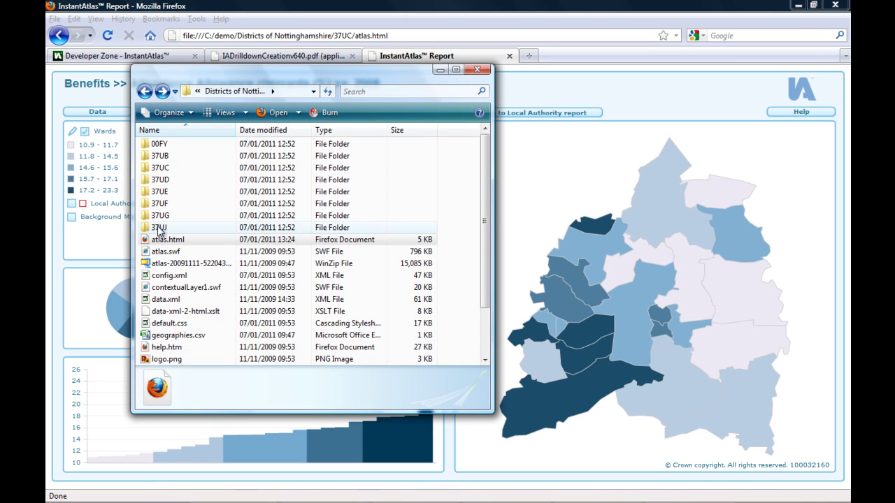
{"action": "double_click", "coordinate": [159, 227]}
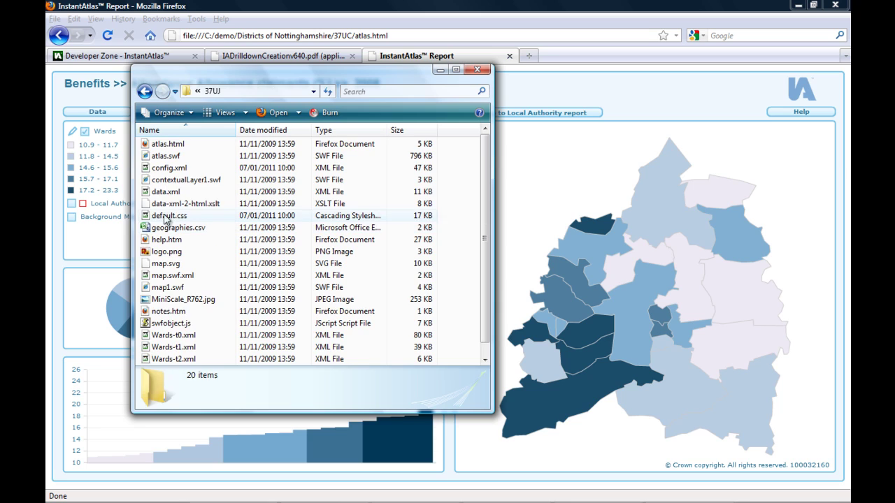
{"action": "right_click", "coordinate": [172, 171]}
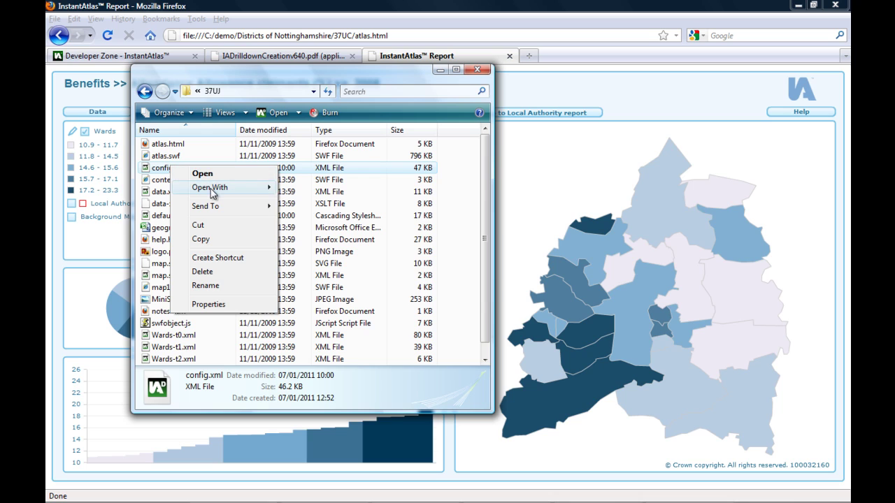
{"action": "mouse_move", "coordinate": [231, 187]}
{"action": "left_click", "coordinate": [325, 188]}
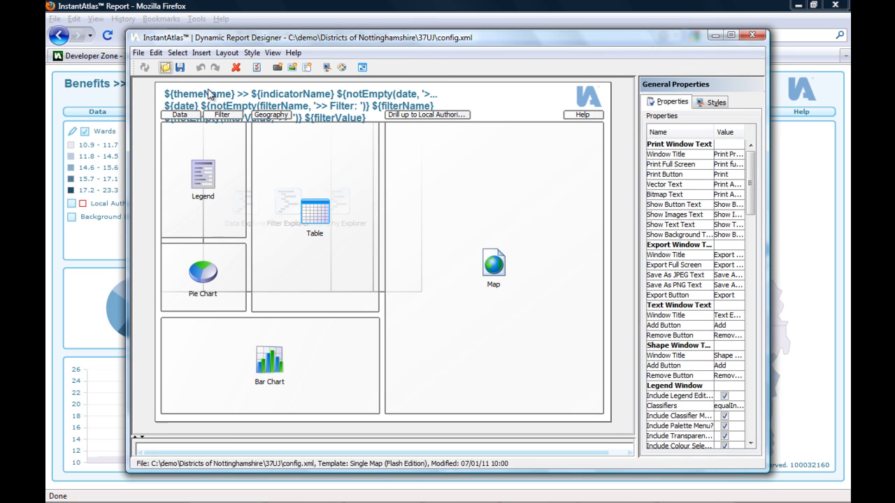
Examine the component types available to insert and the hyperlink settings of the Drill up to Local Authority report button.
{"action": "left_click", "coordinate": [201, 54]}
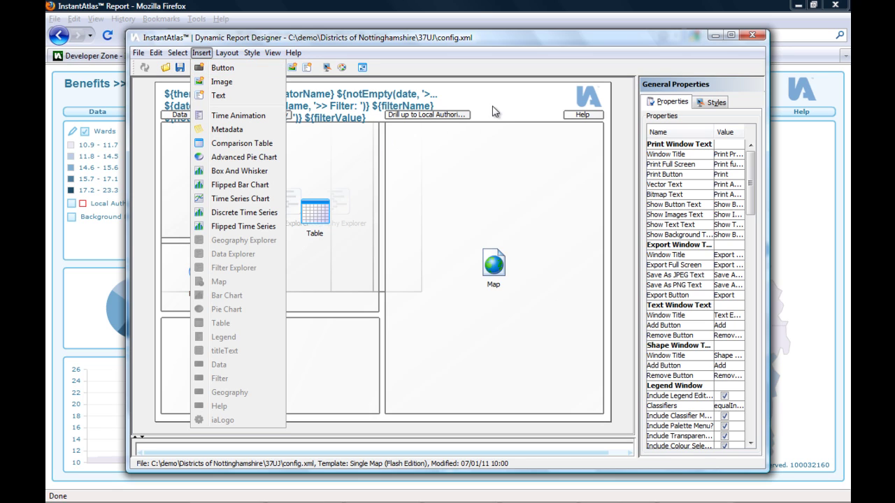
{"action": "left_click", "coordinate": [468, 116]}
{"action": "left_click", "coordinate": [455, 119]}
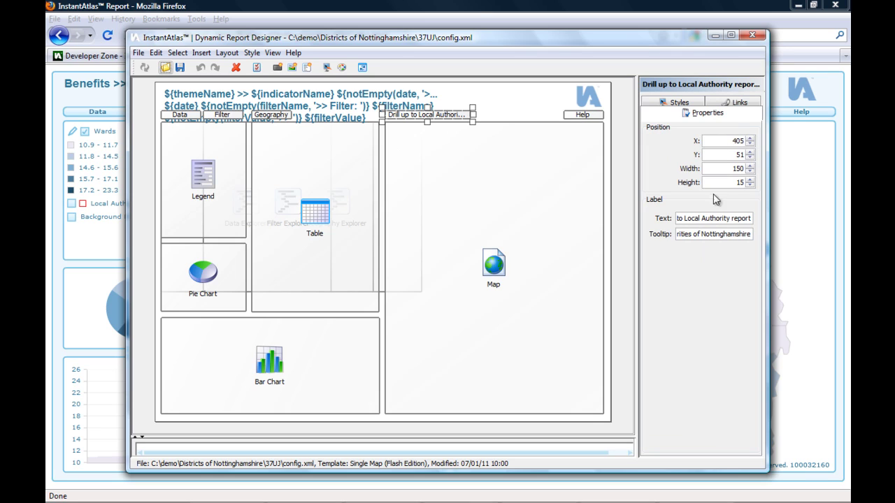
{"action": "left_click", "coordinate": [739, 105]}
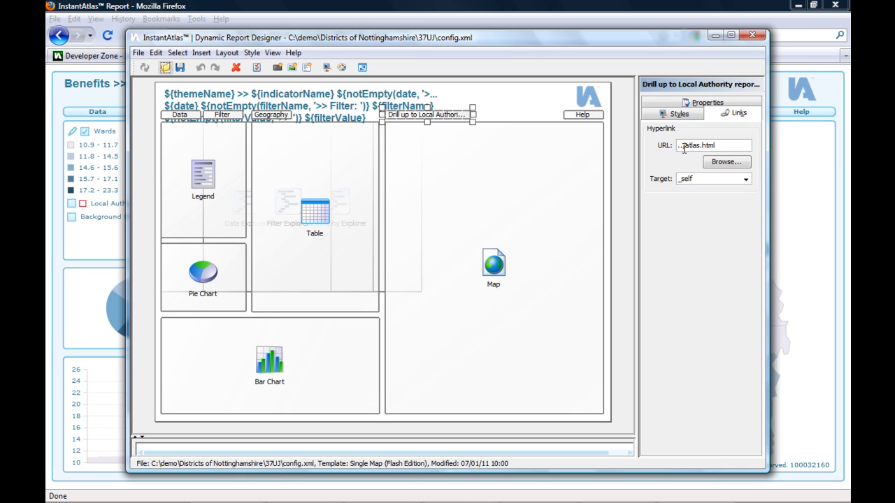
{"action": "left_click", "coordinate": [732, 146]}
Switch to Firefox and test drilling up from the Bassetlaw ward report to the Local Authority report.
{"action": "left_click", "coordinate": [618, 11]}
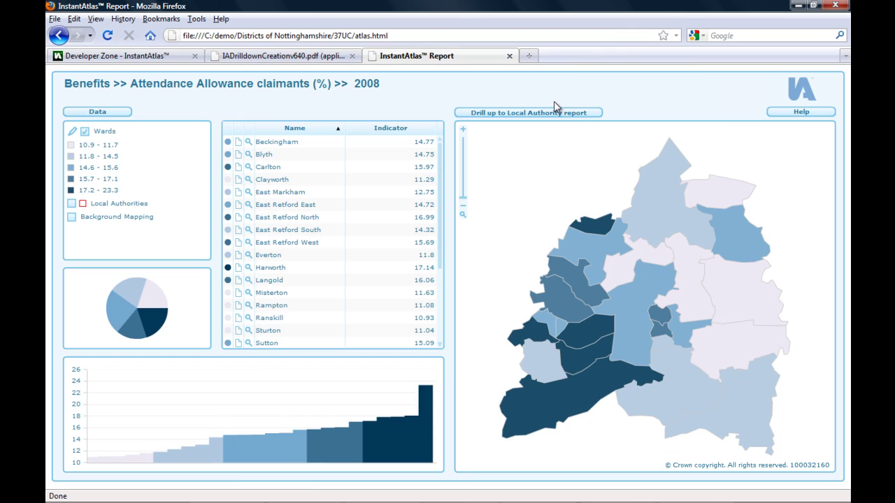
{"action": "left_click", "coordinate": [554, 111]}
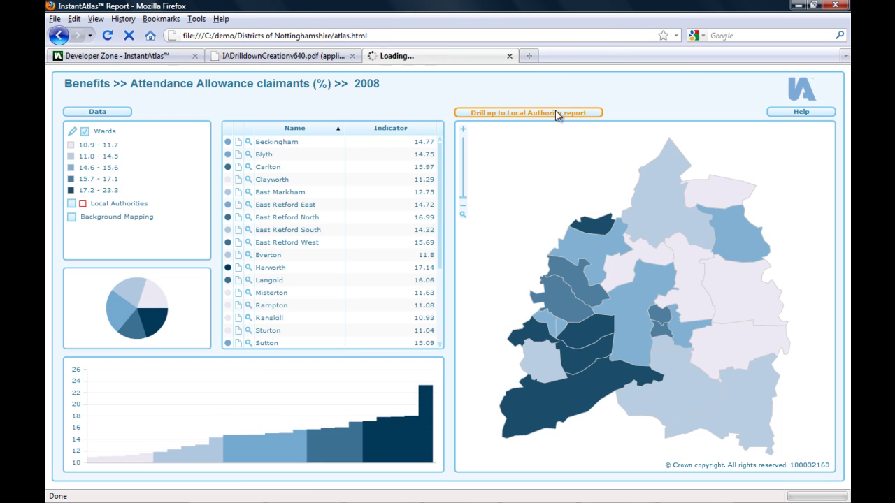